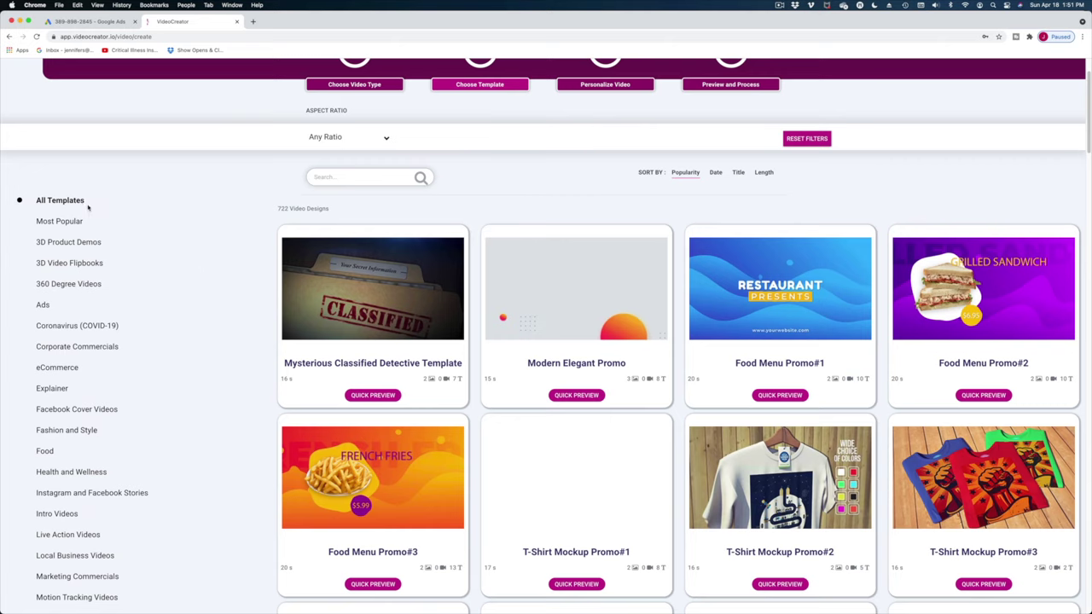
# Browse the video templates in the 3D Video Flipbooks, Live Action Videos and Neon Signs categories
pyautogui.scroll(-2, 136, 222)
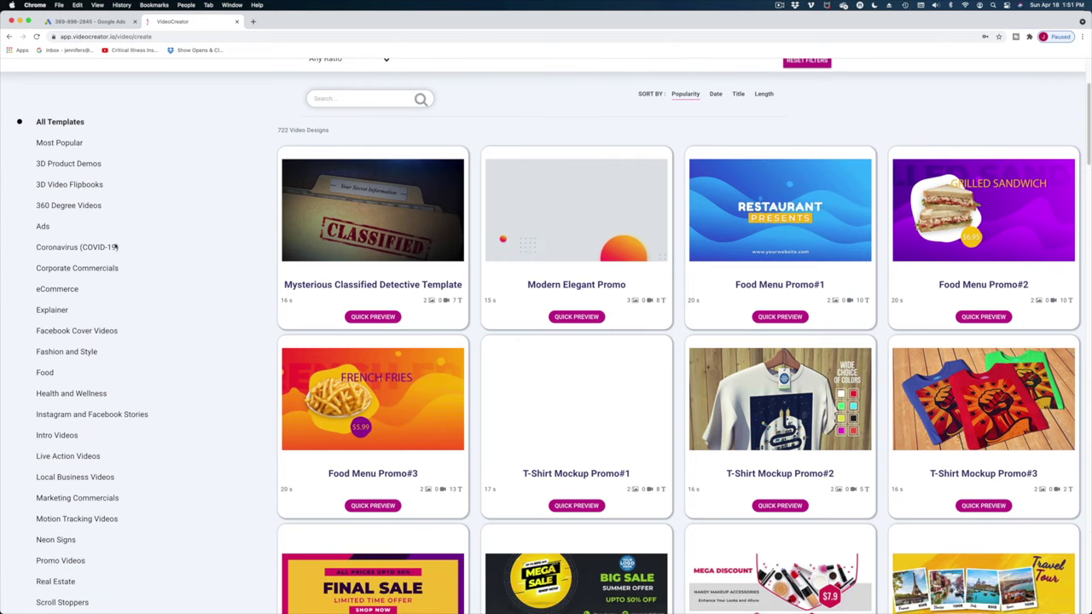
pyautogui.click(72, 185)
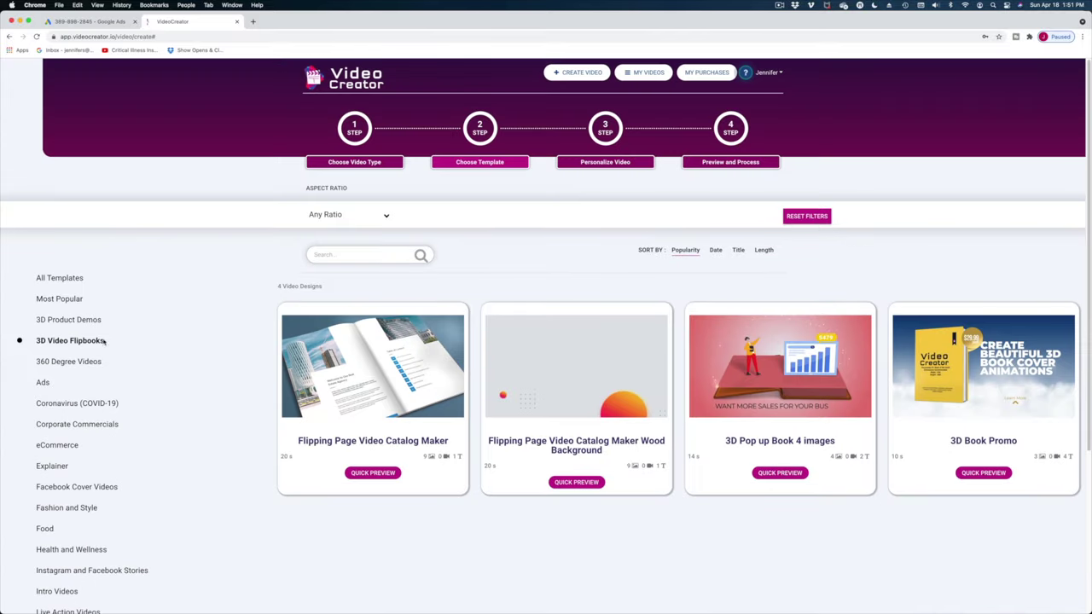
pyautogui.scroll(-6, 74, 343)
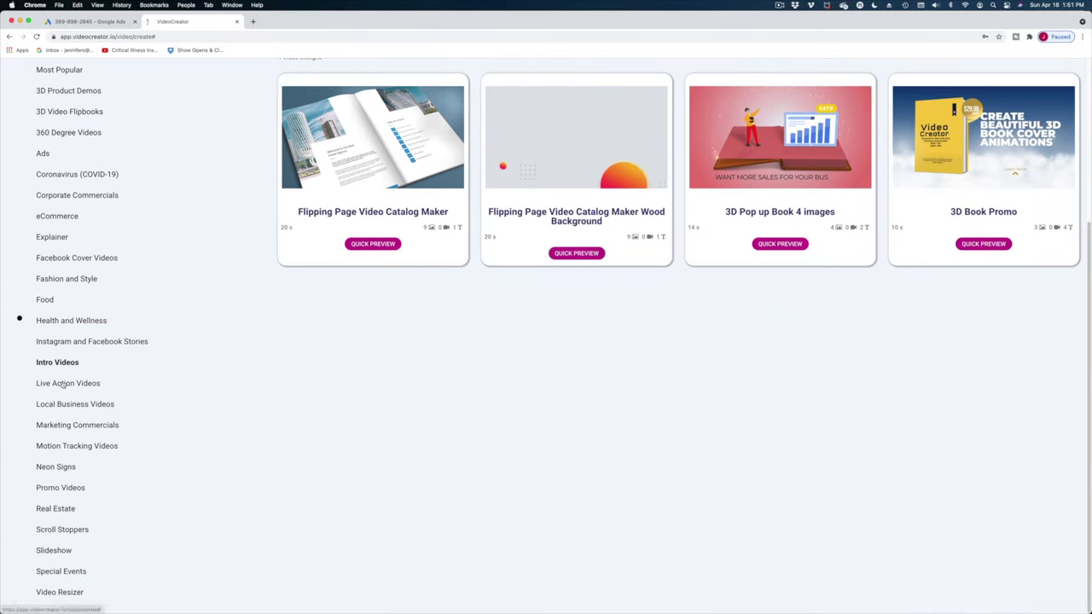
pyautogui.click(62, 383)
pyautogui.scroll(-10, 179, 333)
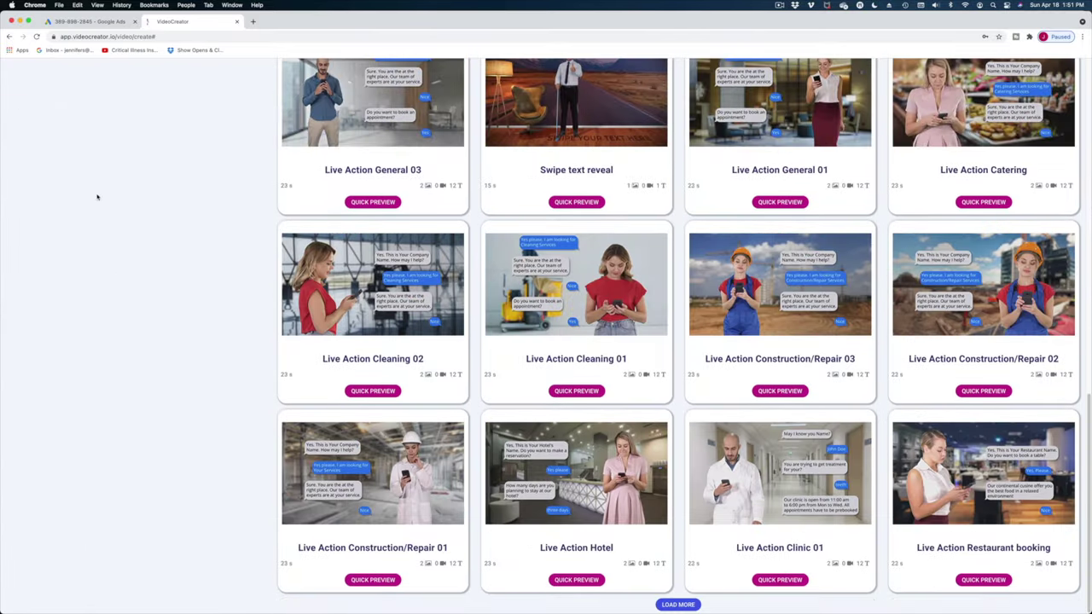
pyautogui.scroll(5, 68, 261)
pyautogui.click(56, 214)
pyautogui.scroll(-3, 153, 344)
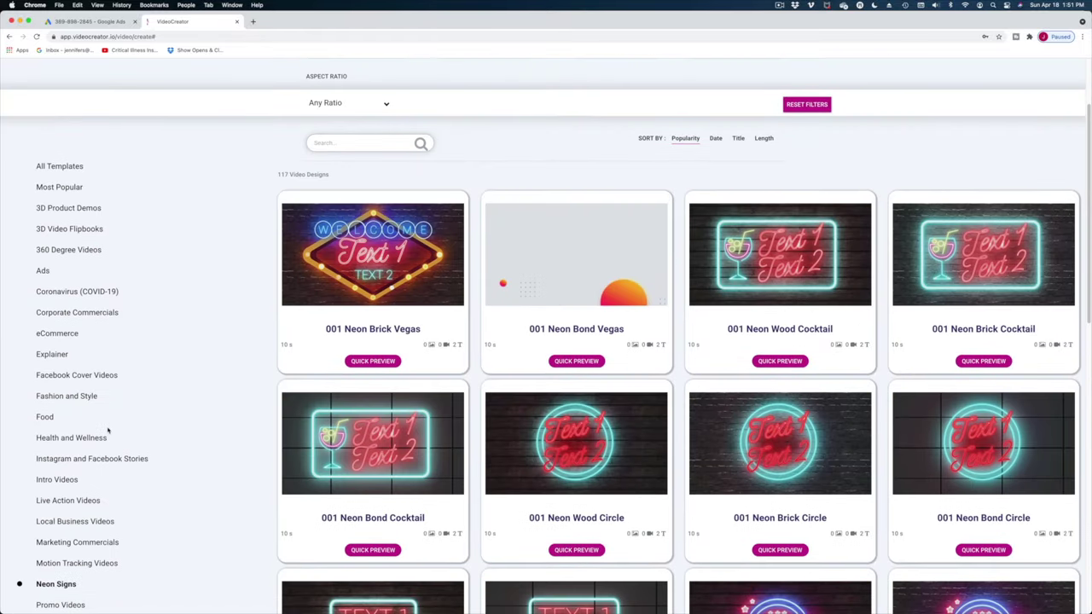
pyautogui.scroll(-3, 114, 379)
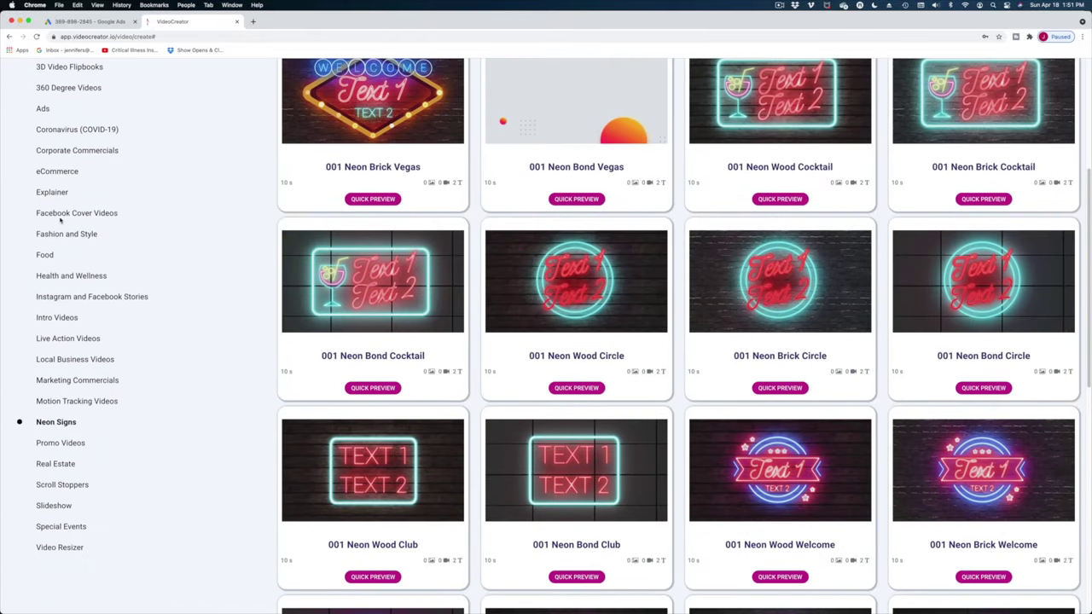
# Show the Facebook Cover Videos category and look through its template designs
pyautogui.click(62, 213)
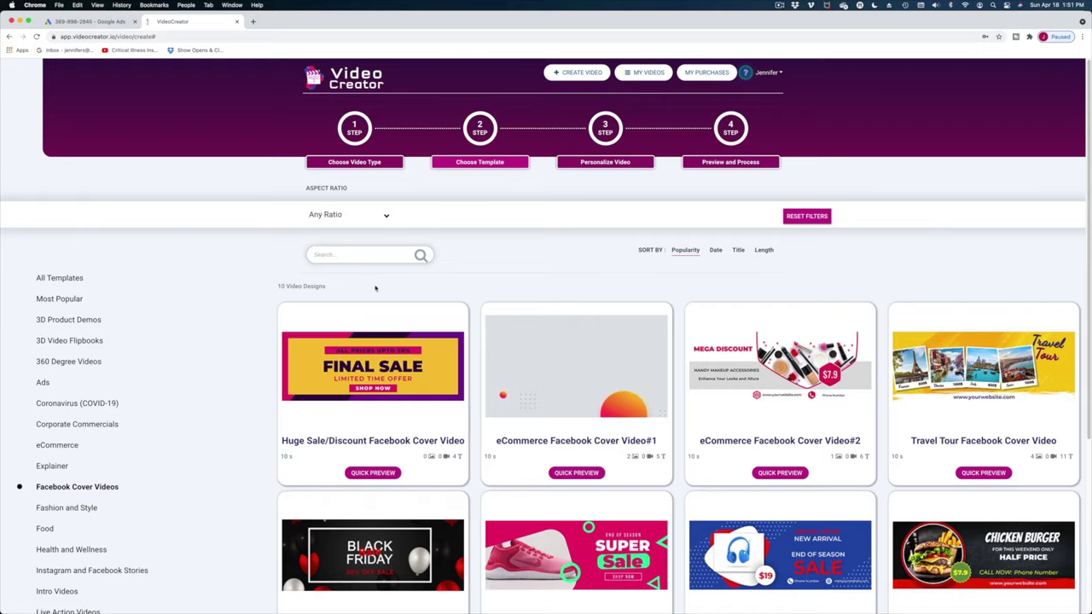
pyautogui.scroll(-5, 375, 287)
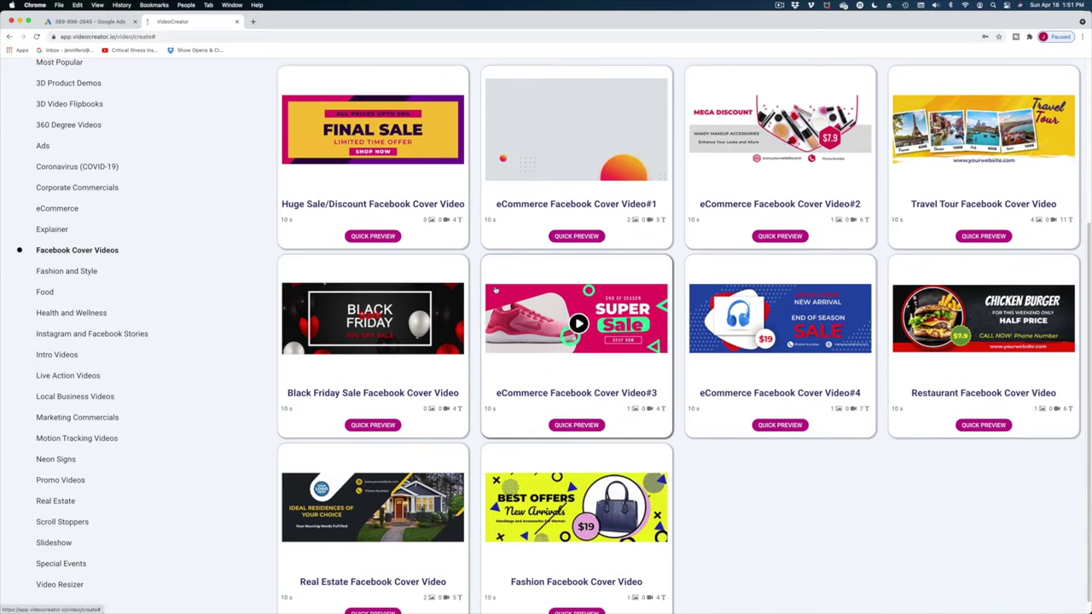
pyautogui.scroll(-1, 488, 282)
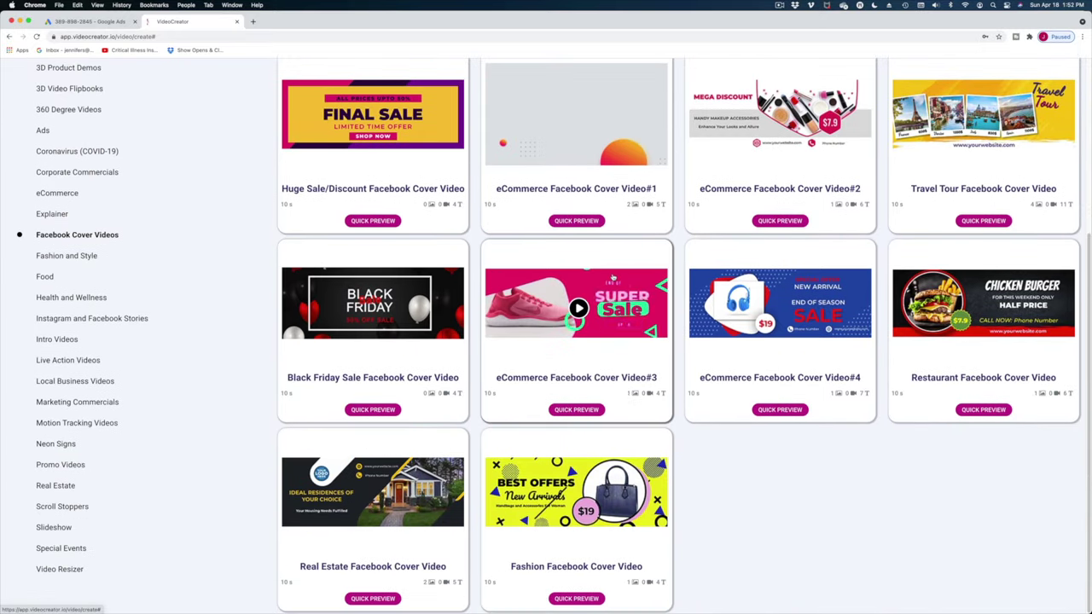
pyautogui.scroll(1, 564, 256)
pyautogui.scroll(-1, 564, 256)
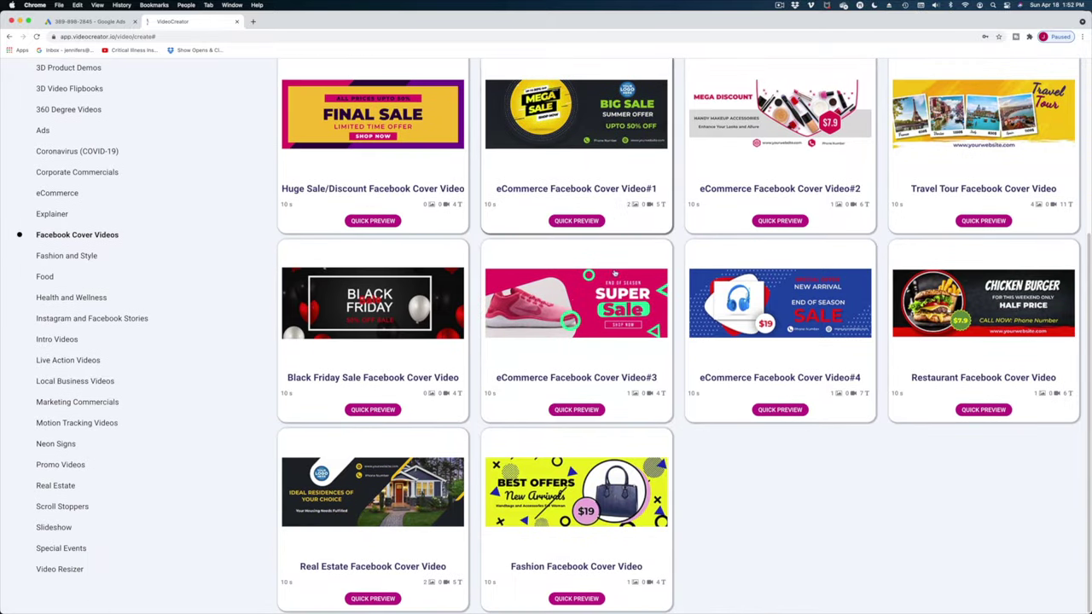
pyautogui.scroll(3, 402, 359)
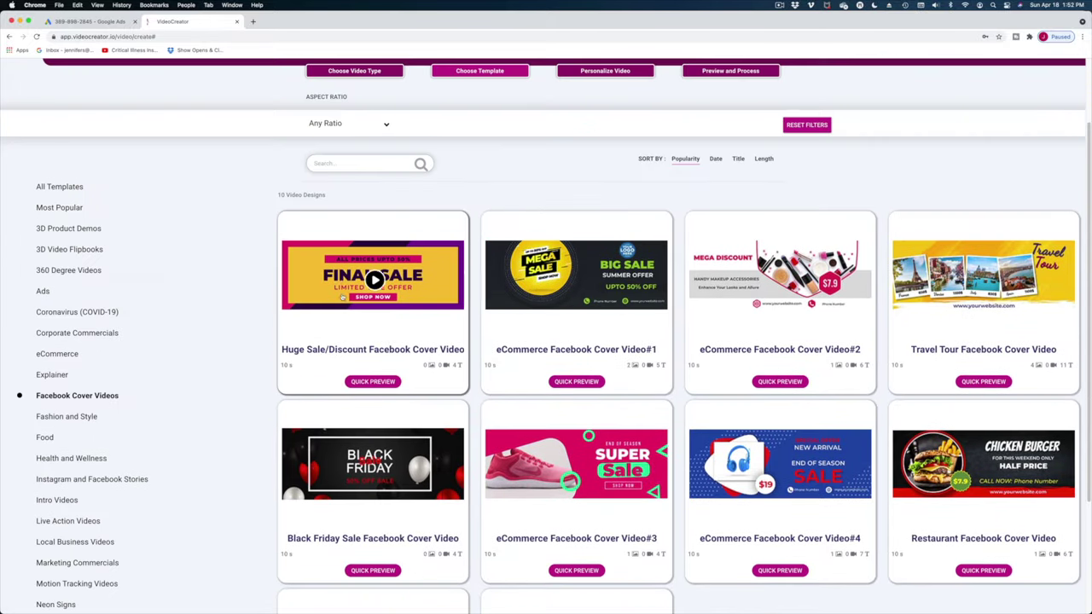
pyautogui.scroll(-3, 505, 357)
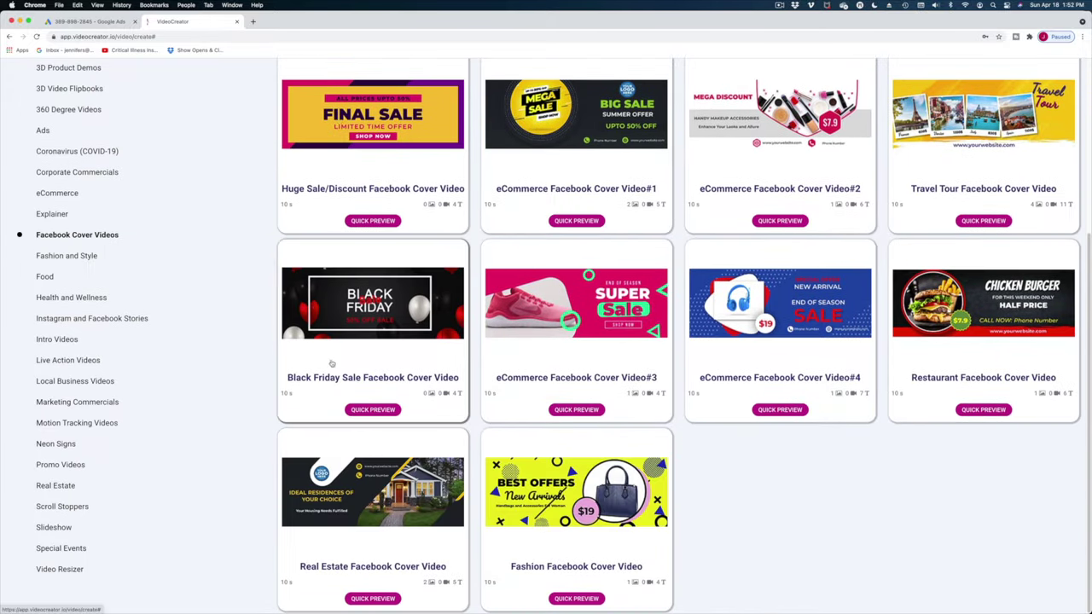
# Show the Scroll Stoppers category and look through its 3D character and animal templates
pyautogui.click(77, 401)
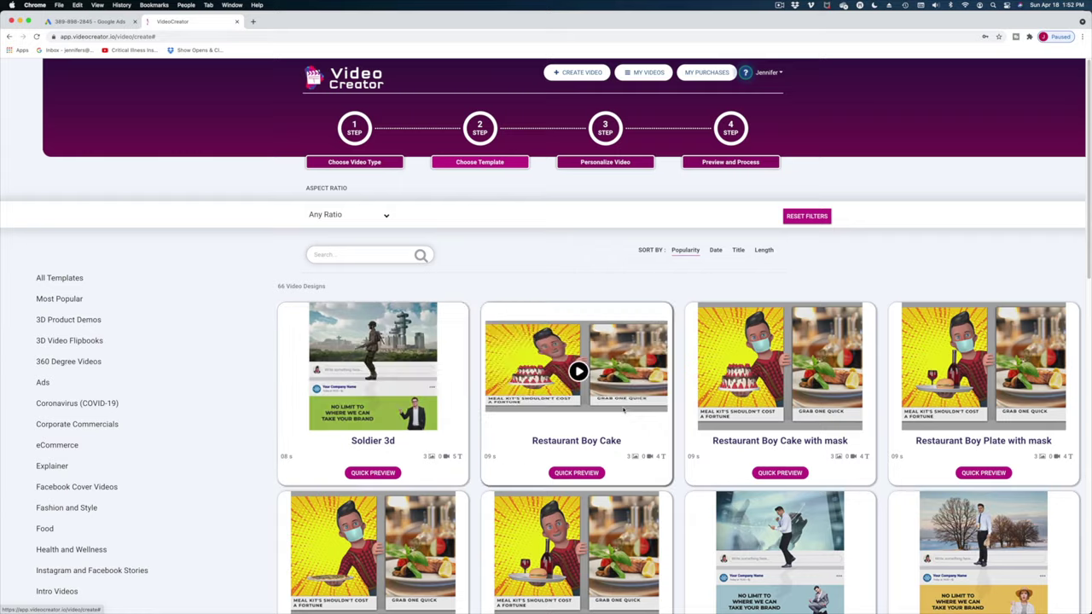
pyautogui.scroll(-3, 623, 410)
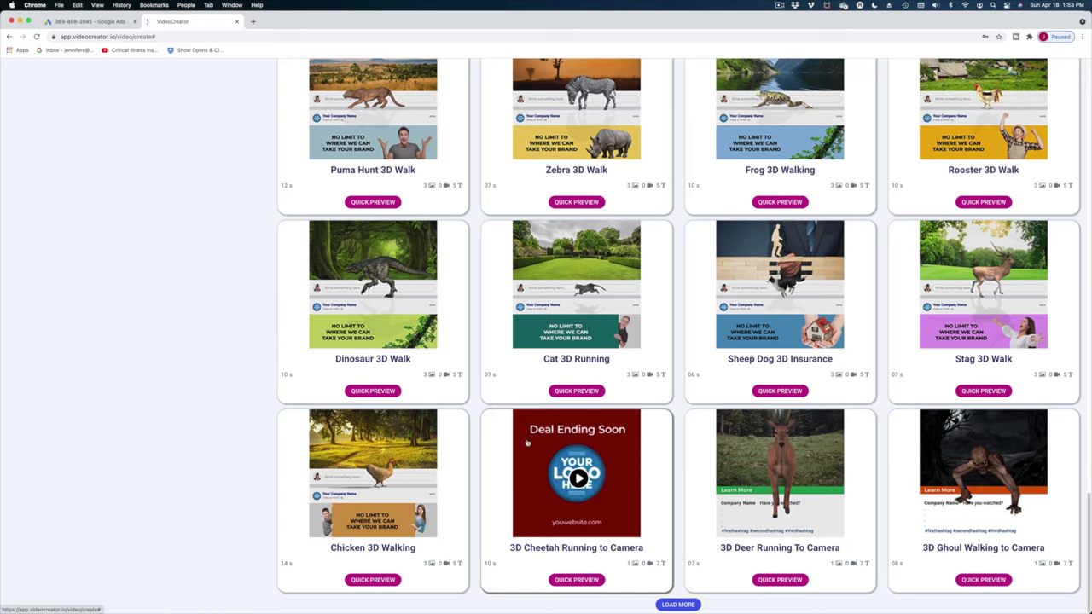
pyautogui.scroll(15, 577, 478)
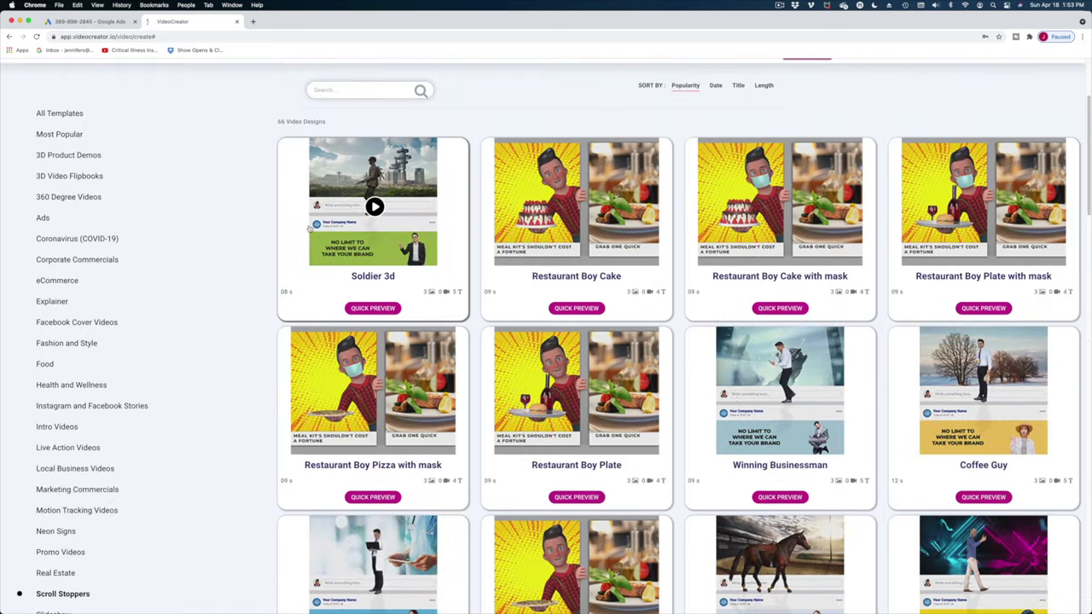
pyautogui.scroll(-3, 210, 278)
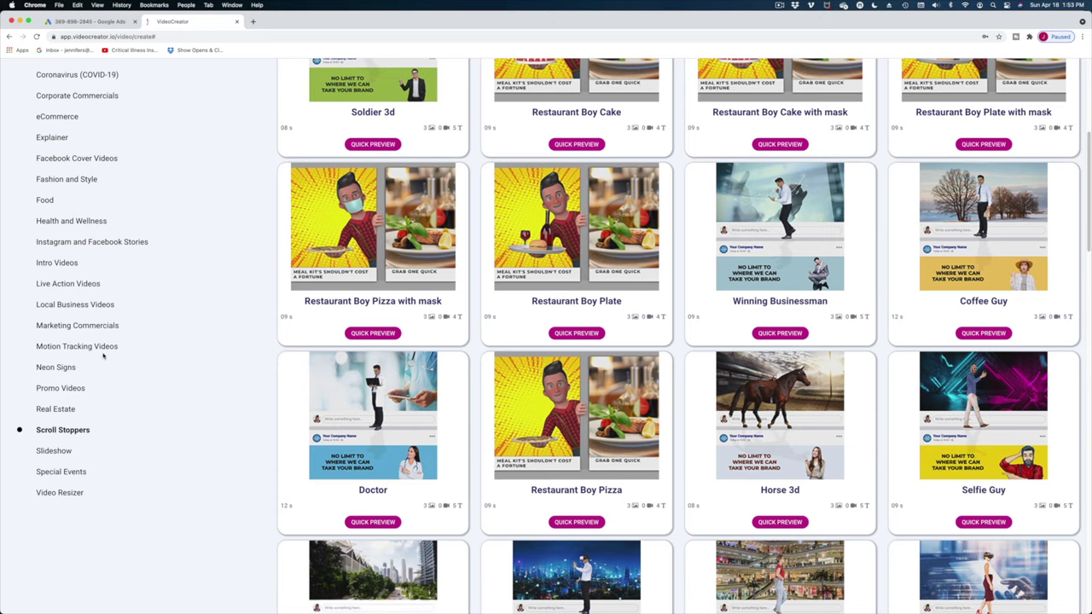
# Show the Motion Tracking Videos category and play the Loan Company template's preview with sound
pyautogui.click(77, 345)
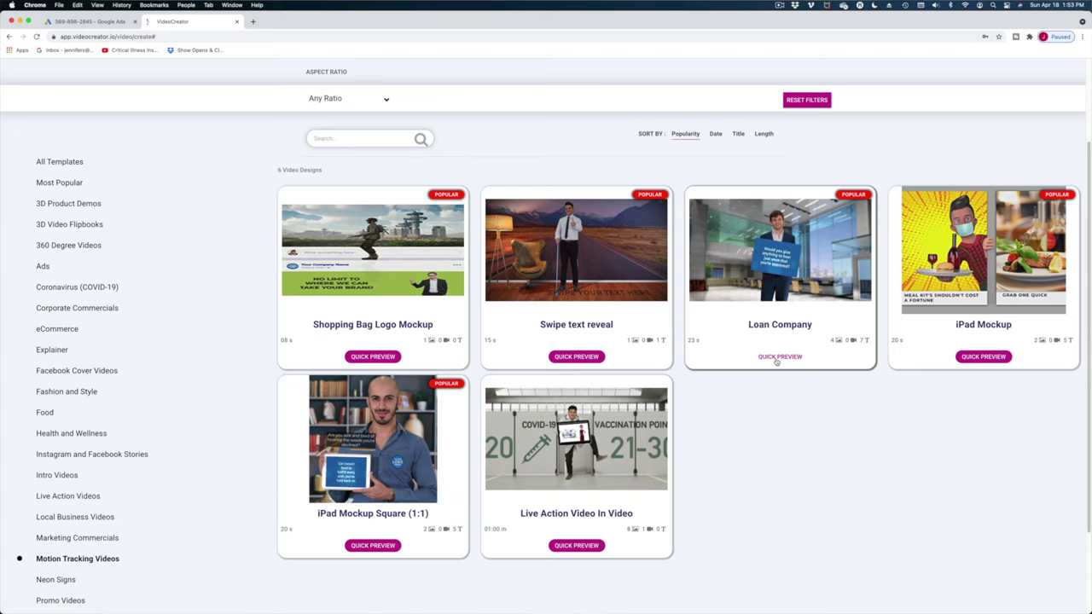
pyautogui.click(777, 359)
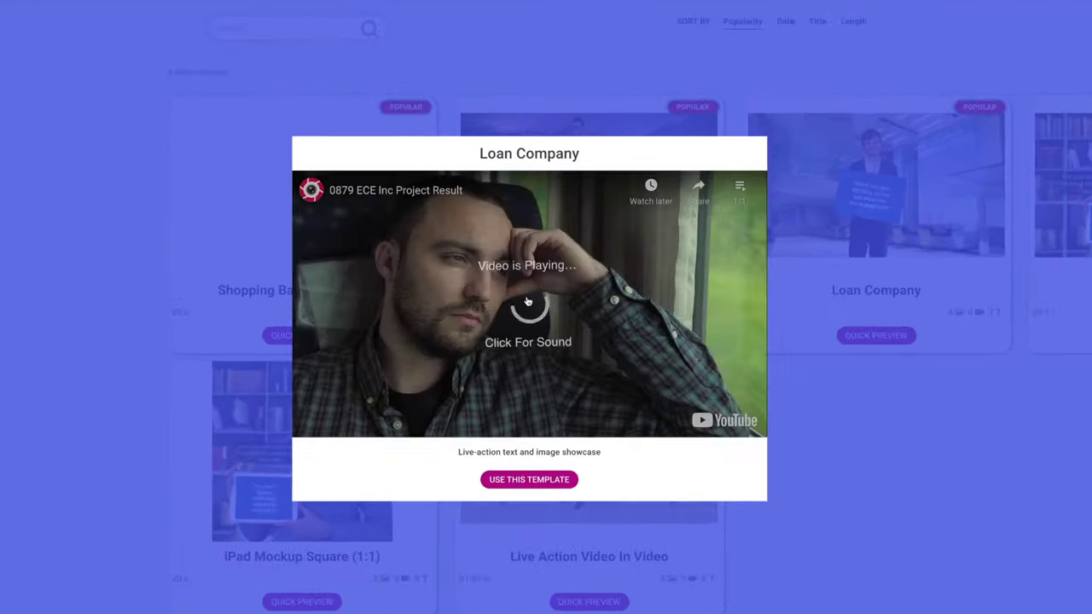
pyautogui.click(532, 333)
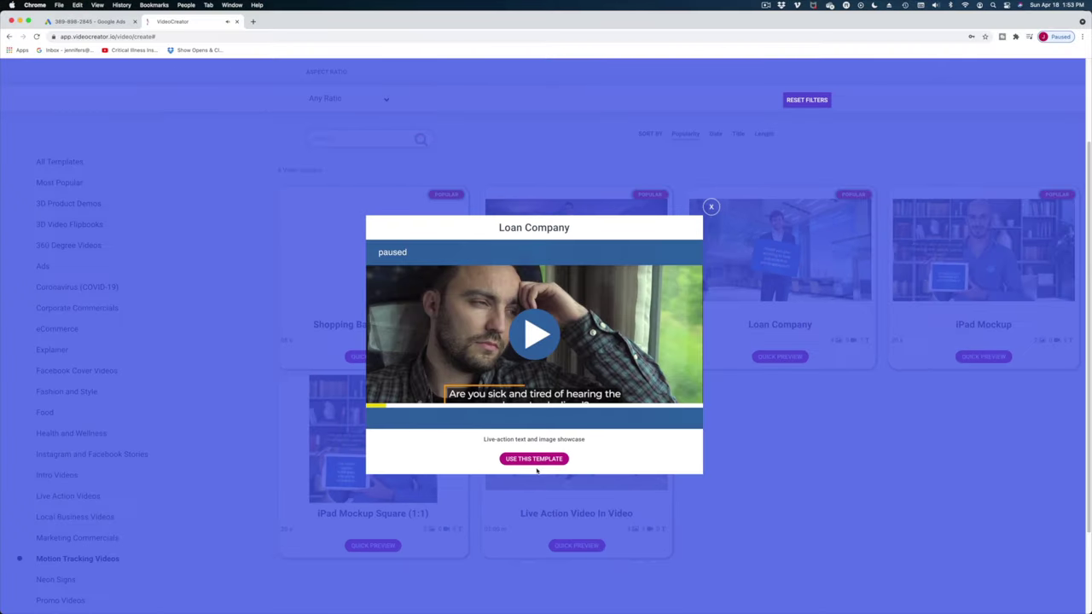
# Use the Loan Company template for the video and play its Audio 1 and Audio 2 tracks
pyautogui.click(529, 458)
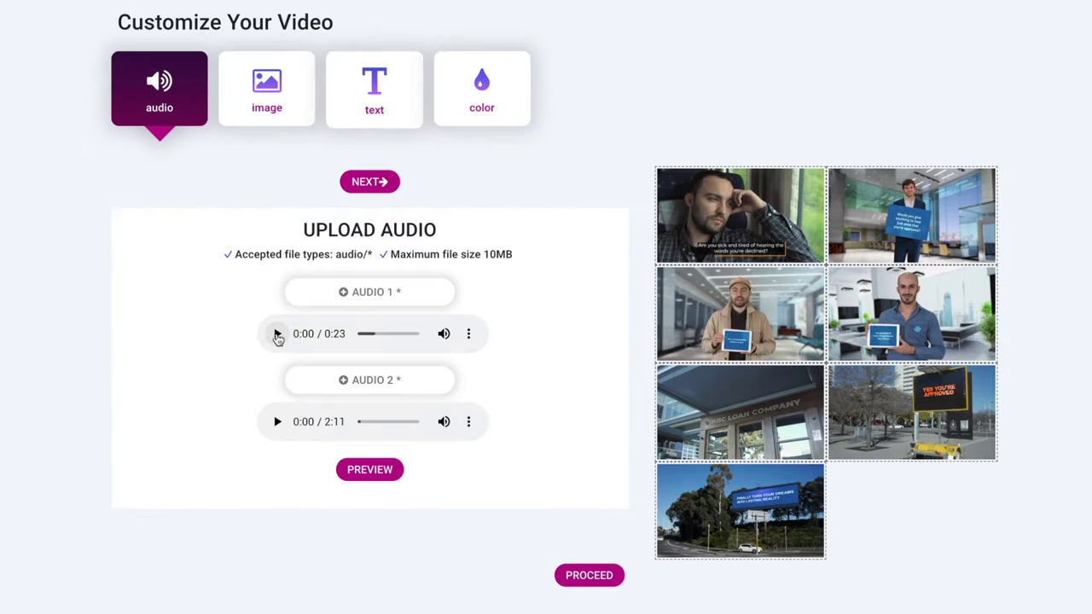
pyautogui.click(278, 335)
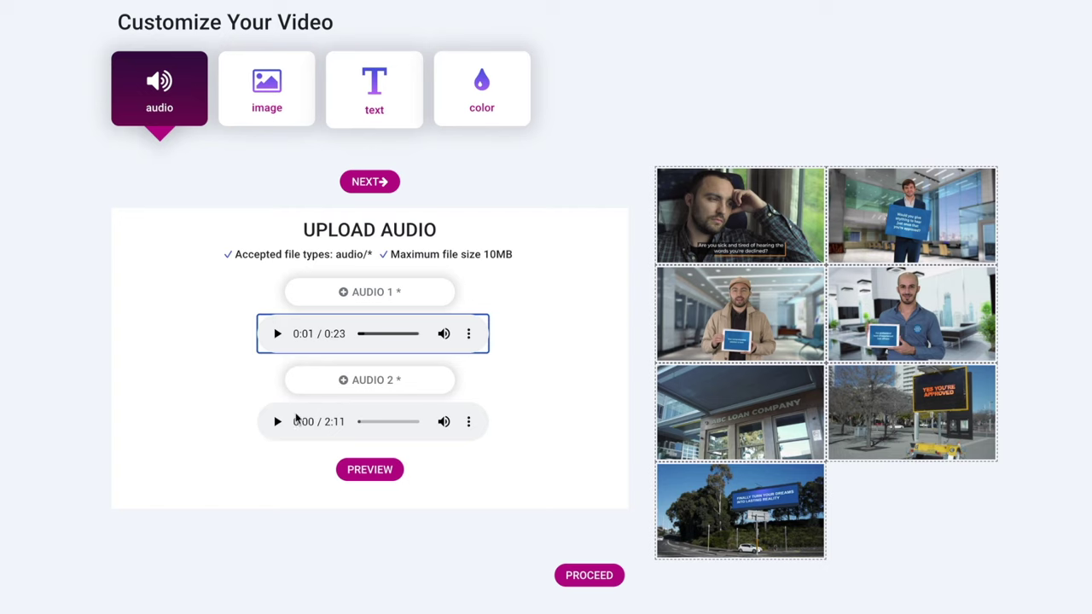
pyautogui.click(276, 424)
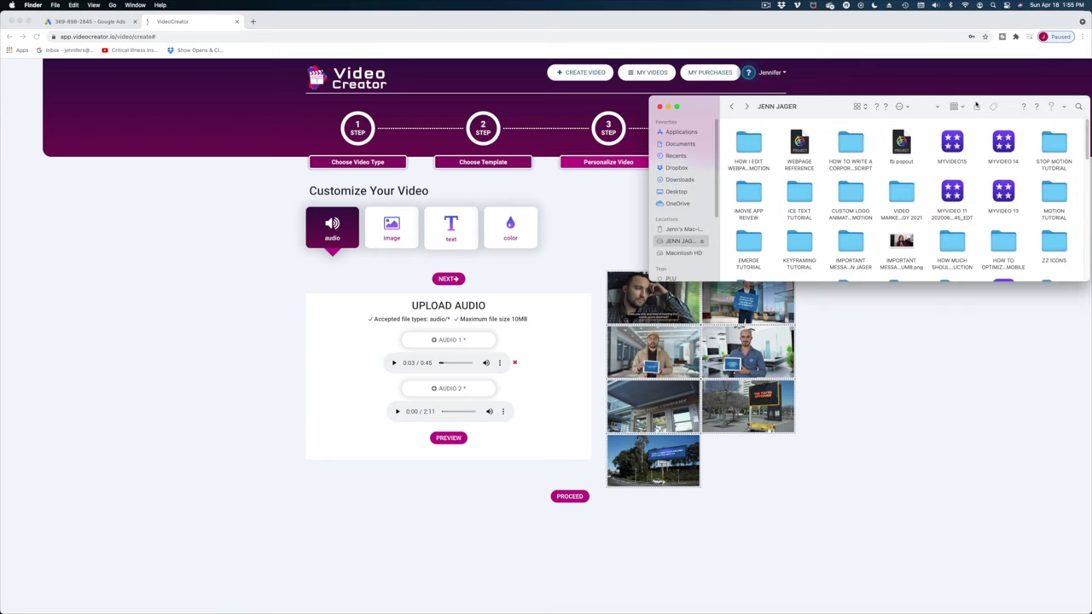
# Bring the Finder window over the page and sort the external drive's files by Date Added
pyautogui.moveTo(976, 104); pyautogui.dragTo(873, 85)
pyautogui.scroll(-2, 879, 173)
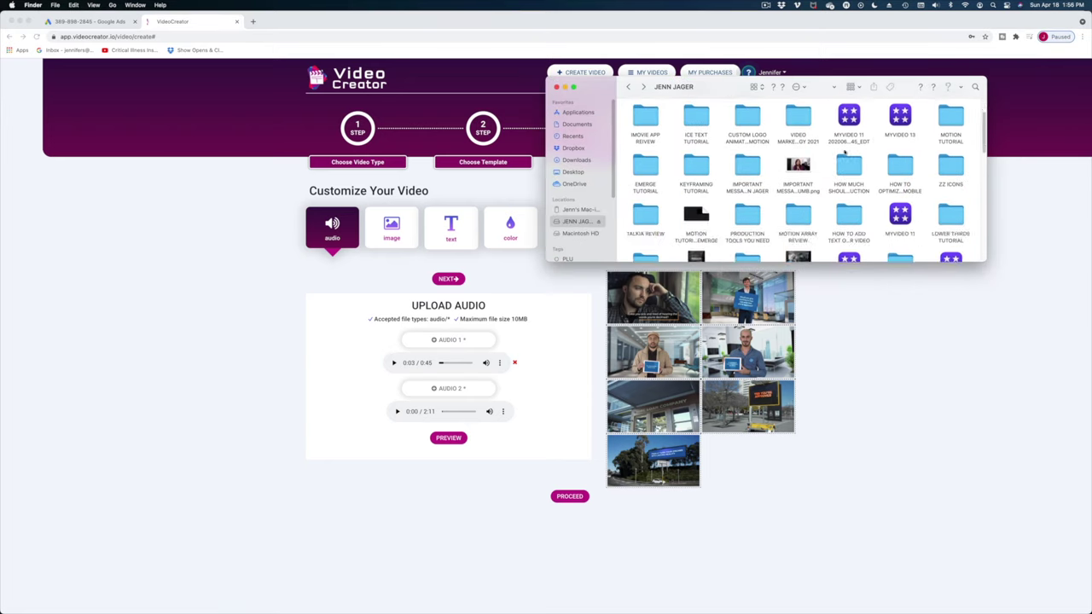
pyautogui.scroll(2, 819, 166)
pyautogui.rightClick(773, 160)
pyautogui.moveTo(785, 233)
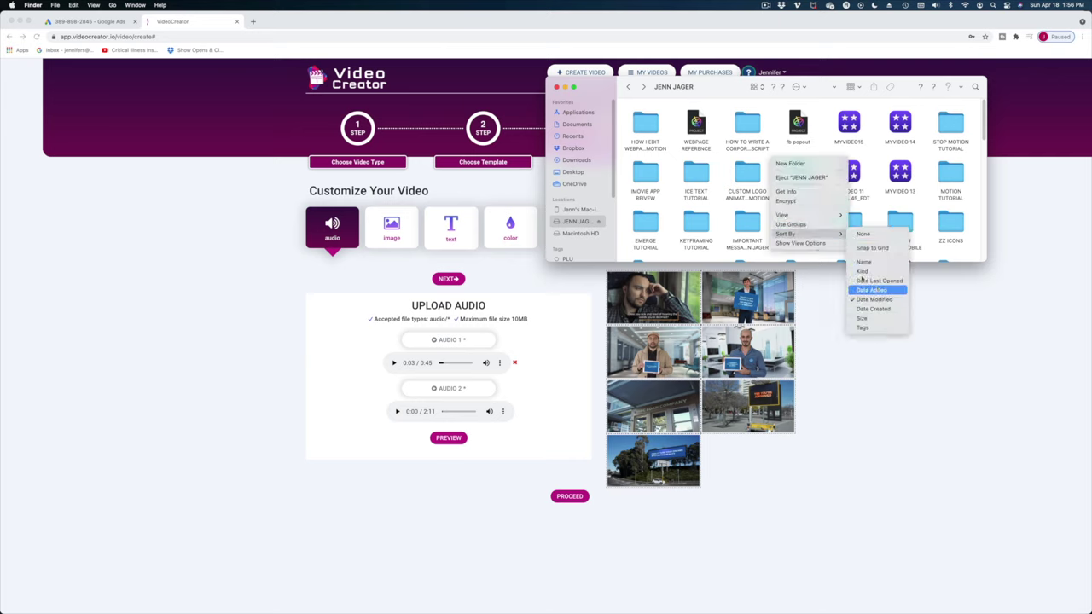
pyautogui.click(871, 287)
# Open the TALKIA REVIEW folder and preview the first WAV audio file in it
pyautogui.doubleClick(853, 222)
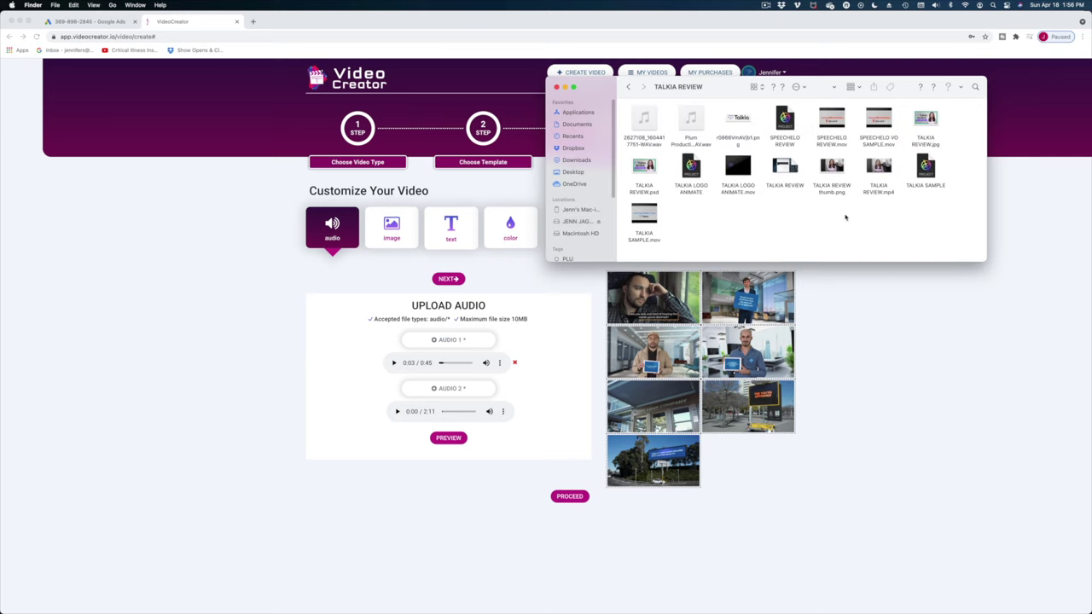
pyautogui.click(653, 141)
pyautogui.press('space')
pyautogui.press('space')
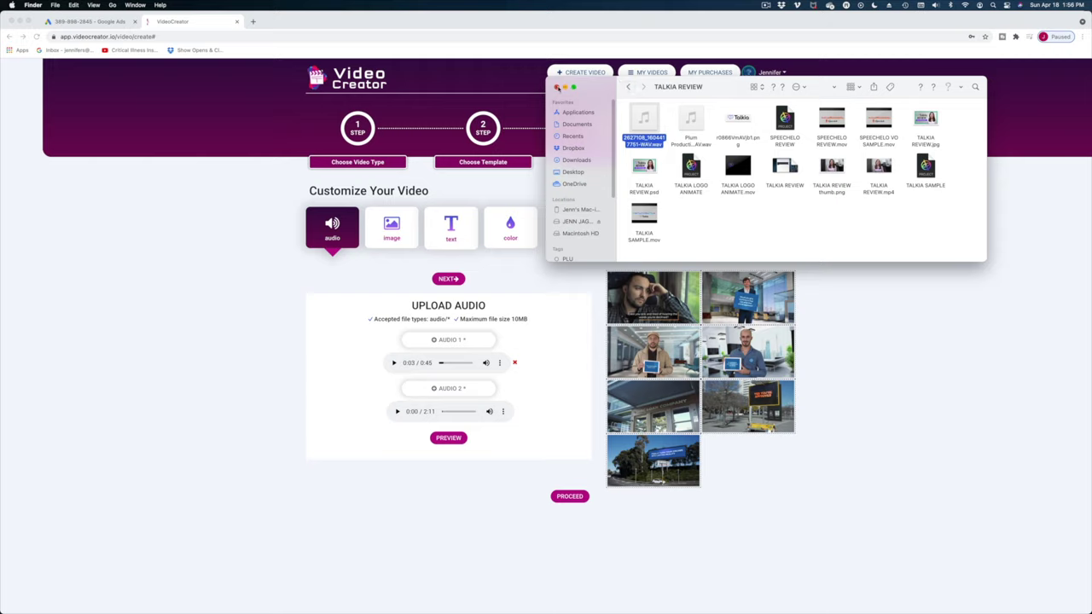
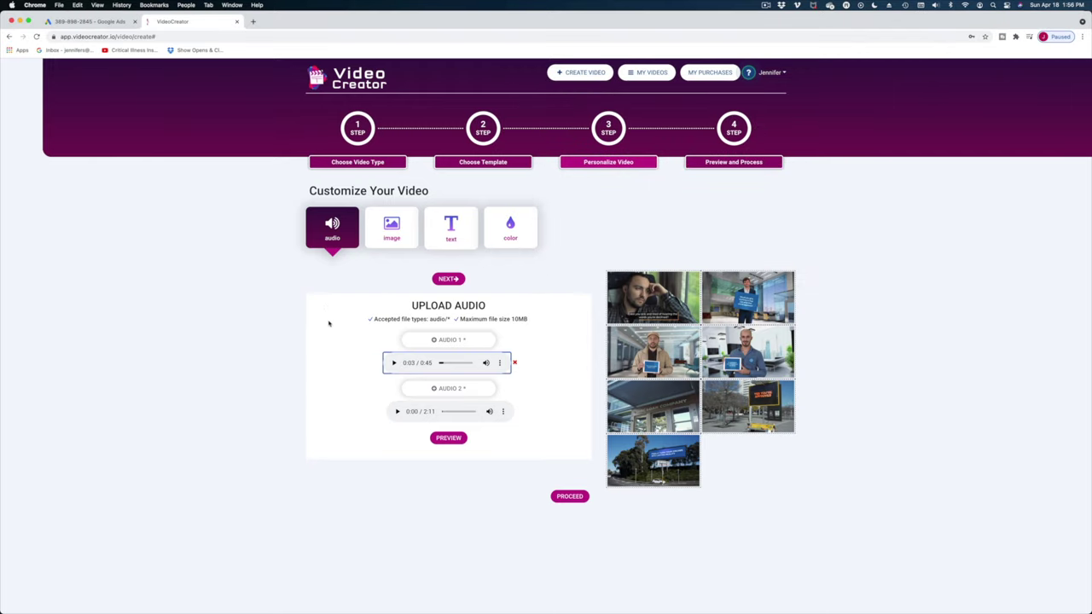
# Advance to the image customization stage and review the template's Image 1 to Image 3 and Logo 1 slots
pyautogui.click(449, 279)
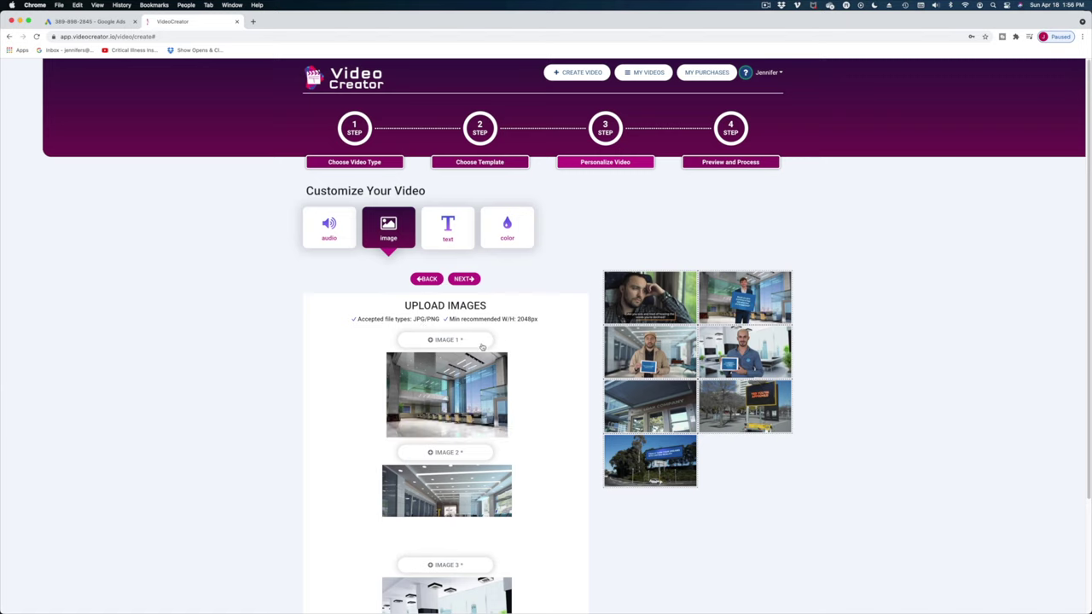
pyautogui.scroll(-2, 524, 353)
pyautogui.scroll(-2, 524, 353)
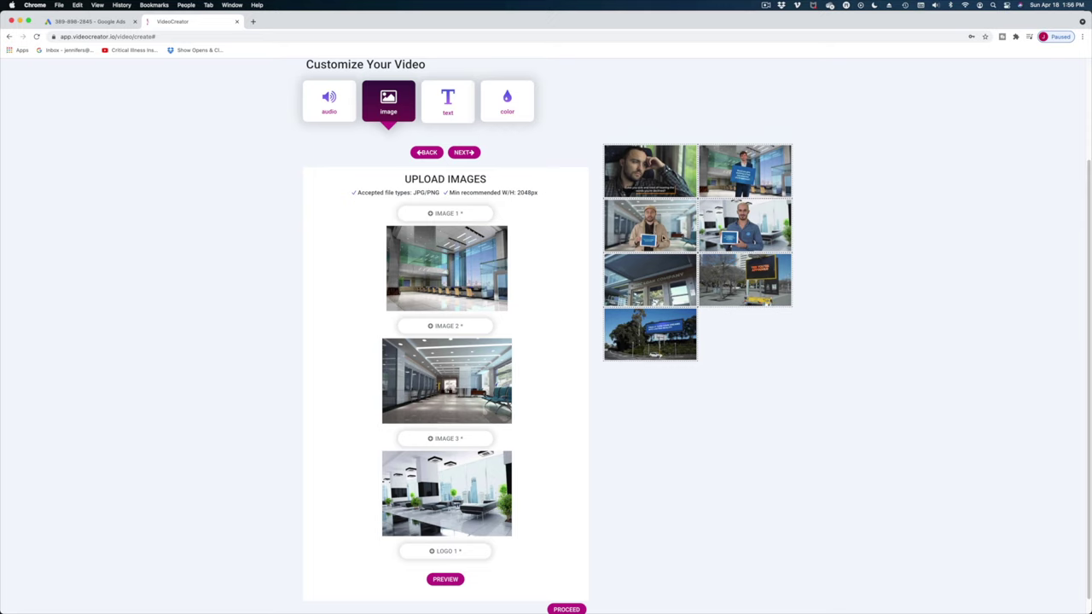
pyautogui.scroll(-1, 451, 311)
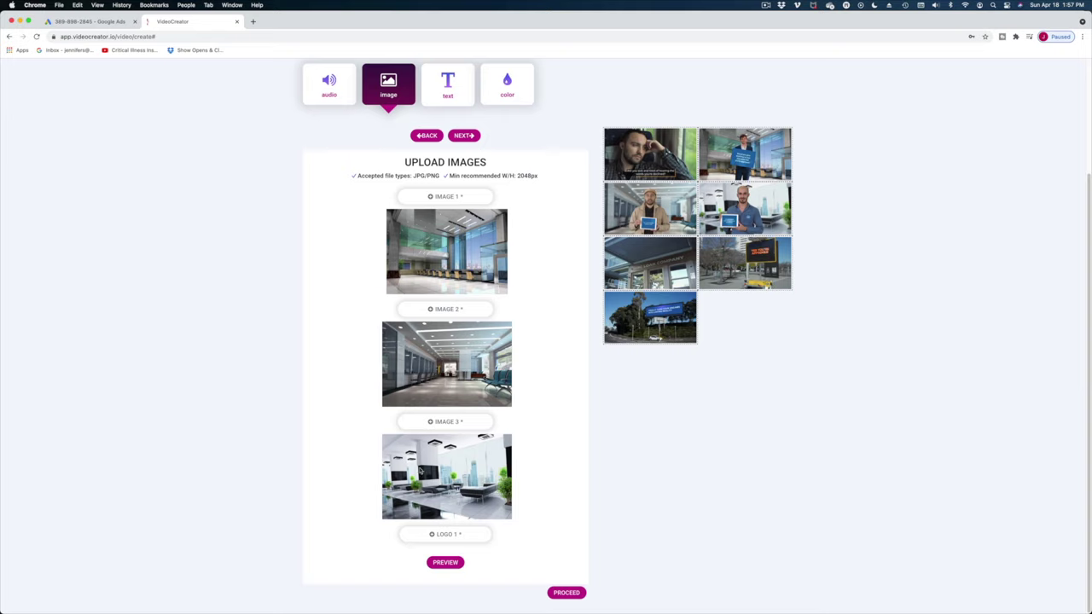
# View the gallery images available for Logo 1, then close the gallery without choosing one
pyautogui.click(442, 534)
pyautogui.click(687, 457)
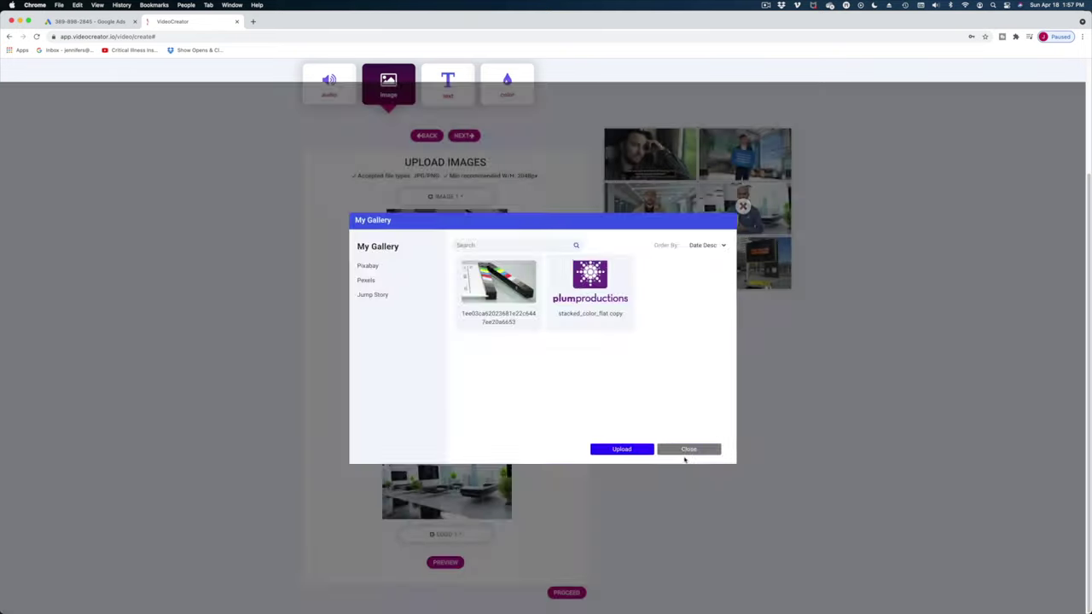
pyautogui.click(687, 451)
# Advance to the text customization stage and replace Text 1 with "If you need video production services....."
pyautogui.click(464, 135)
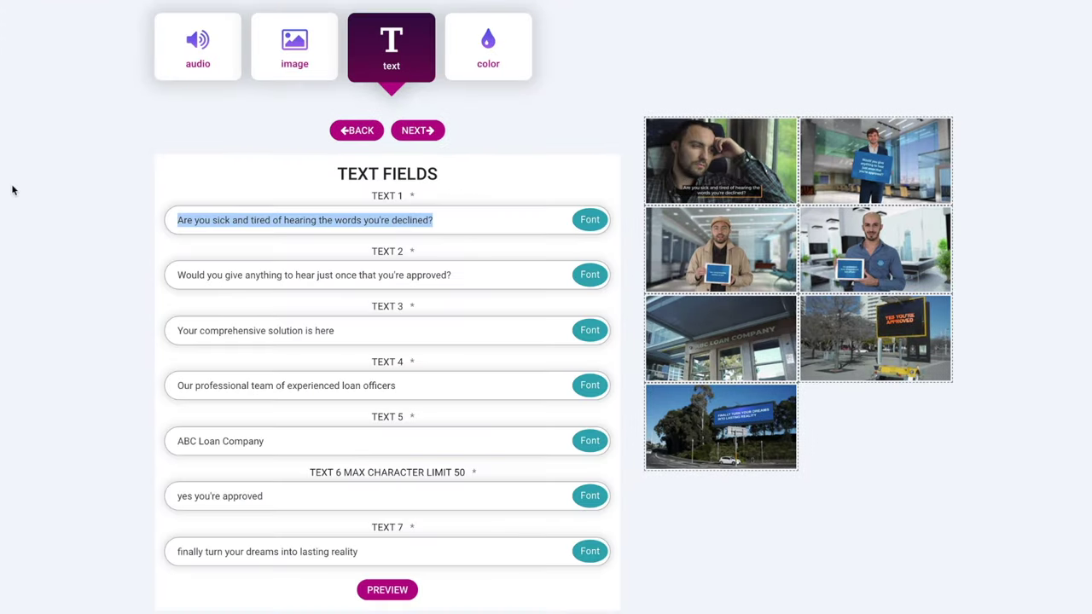
pyautogui.write('If you need video rpdo')
pyautogui.write(' production')
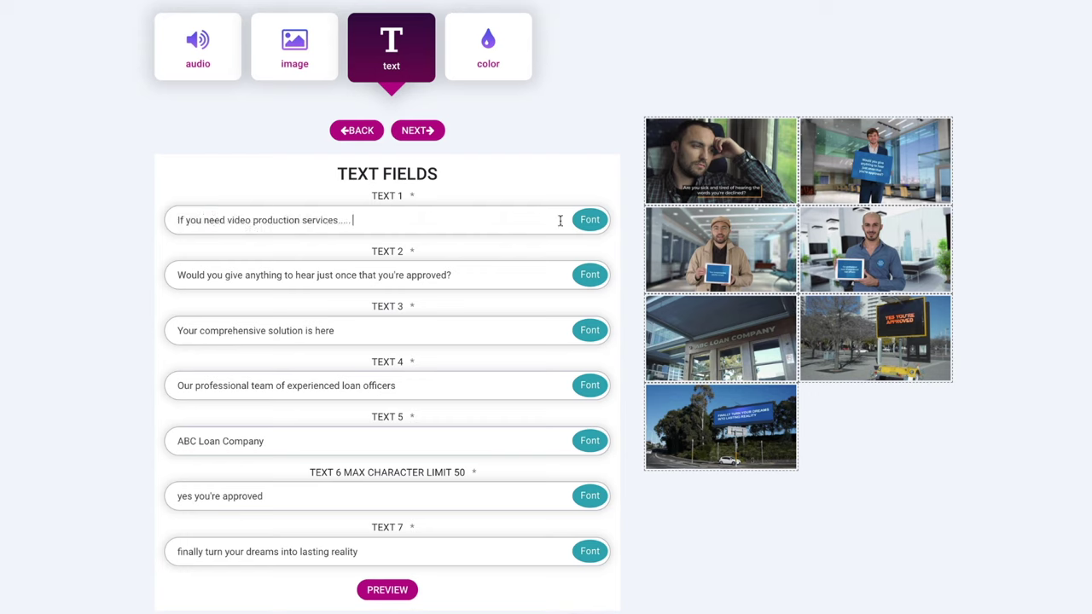
# Change the font of Text 1 to Kavoon and save the choice
pyautogui.click(597, 221)
pyautogui.click(597, 230)
pyautogui.scroll(-15, 578, 238)
pyautogui.scroll(-20, 554, 289)
pyautogui.moveTo(611, 214); pyautogui.dragTo(609, 235)
pyautogui.scroll(-10, 554, 253)
pyautogui.scroll(-1, 554, 250)
pyautogui.click(518, 266)
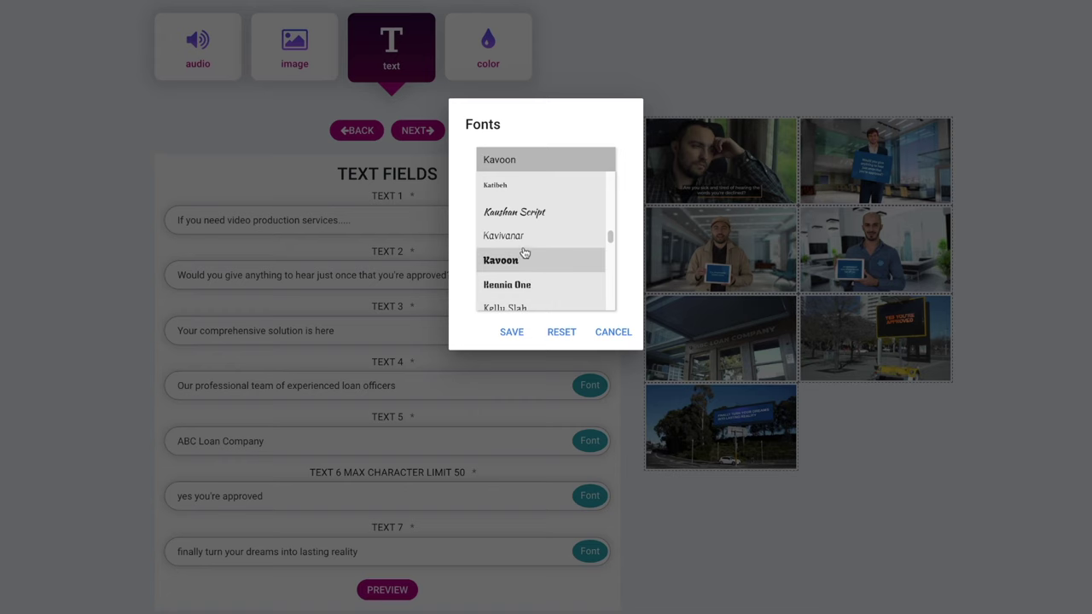
pyautogui.click(512, 334)
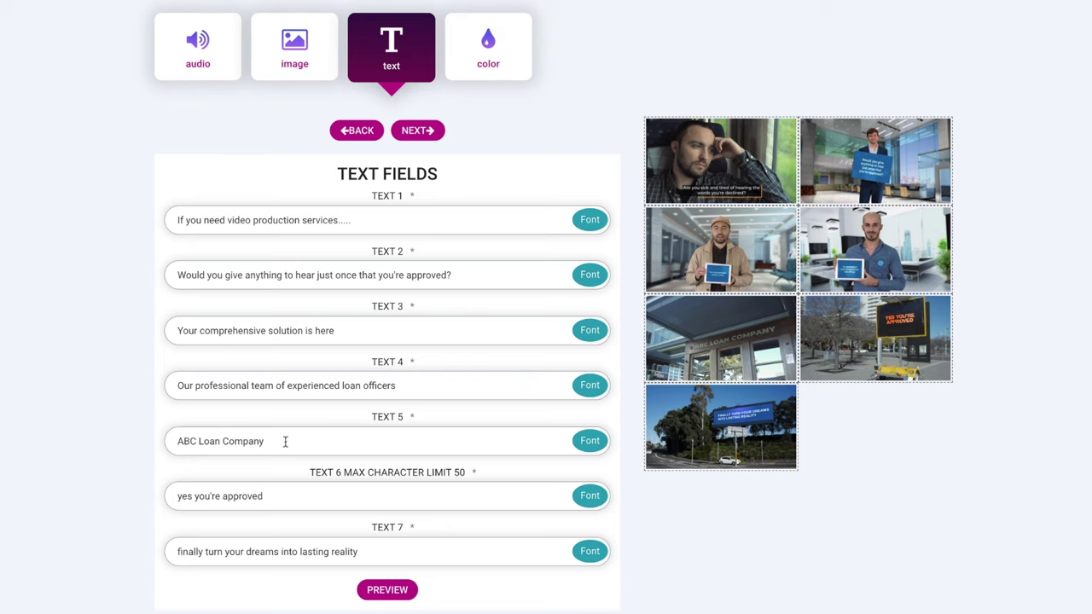
# Replace Text 5 with "Plum Prodcutions" and save Concert One as its font
pyautogui.moveTo(285, 444); pyautogui.dragTo(130, 441)
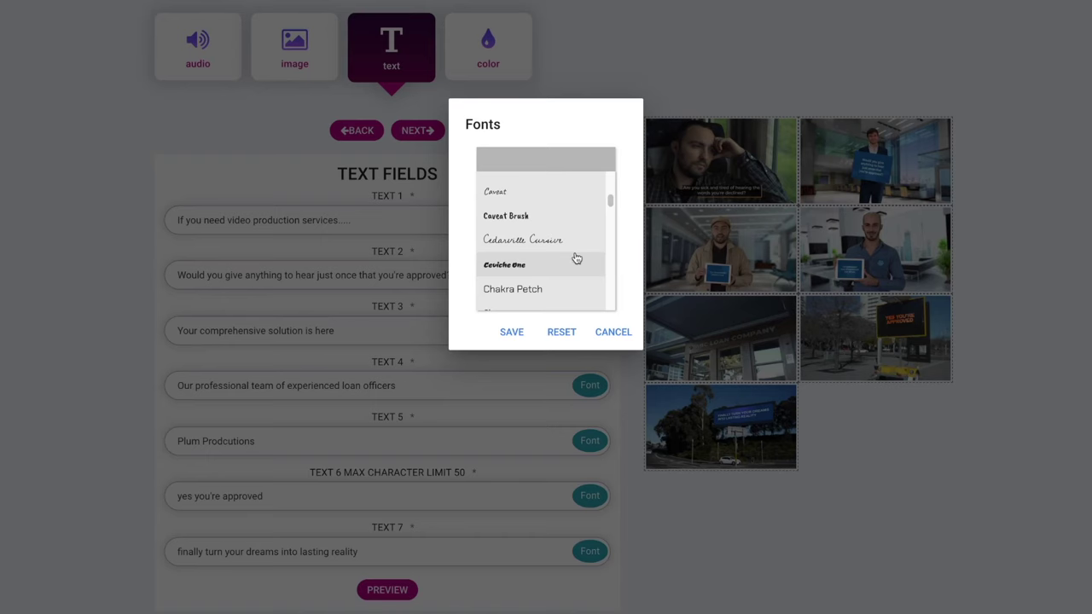
pyautogui.scroll(-2, 575, 256)
pyautogui.scroll(-3, 577, 256)
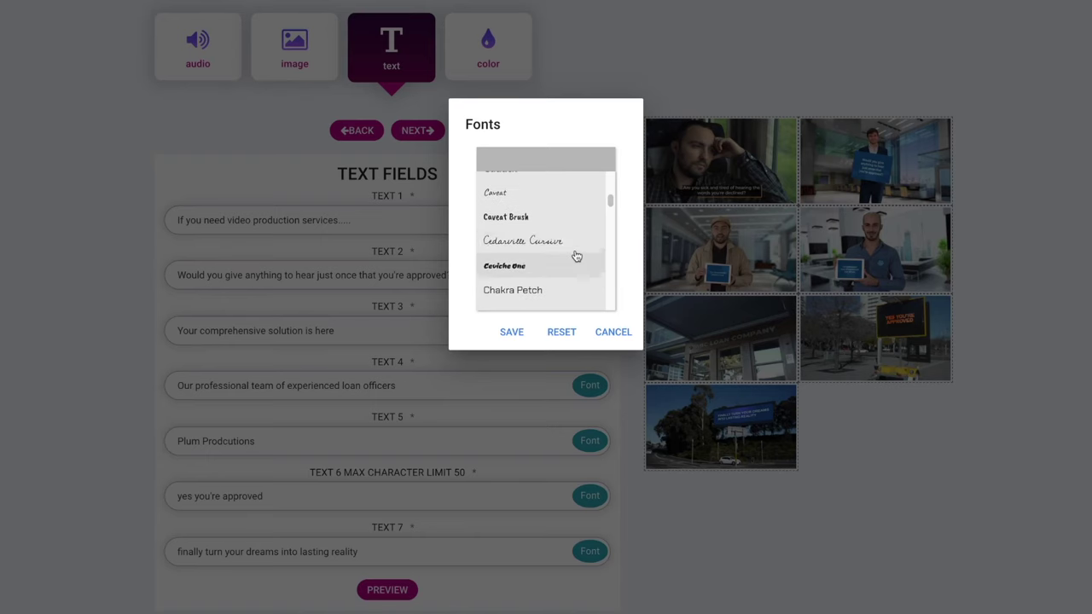
pyautogui.scroll(-5, 577, 257)
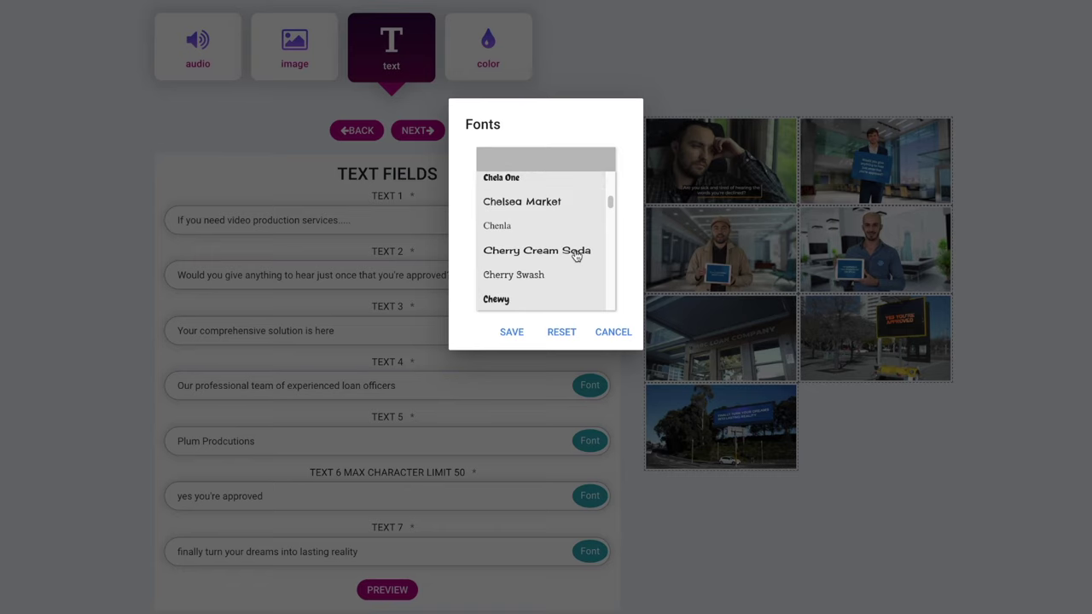
pyautogui.scroll(-2, 577, 257)
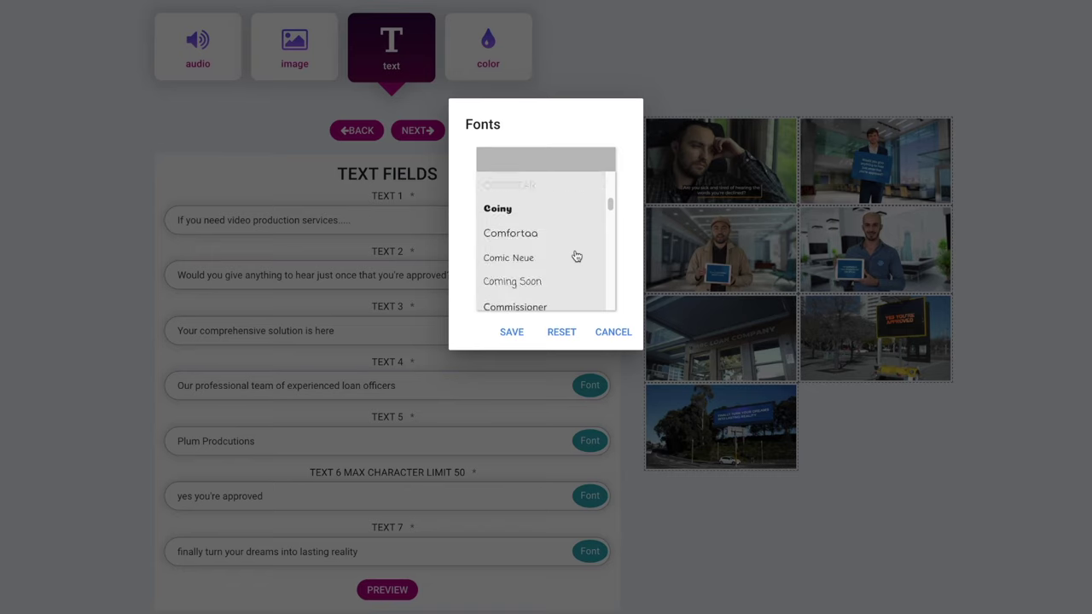
pyautogui.scroll(-1, 576, 257)
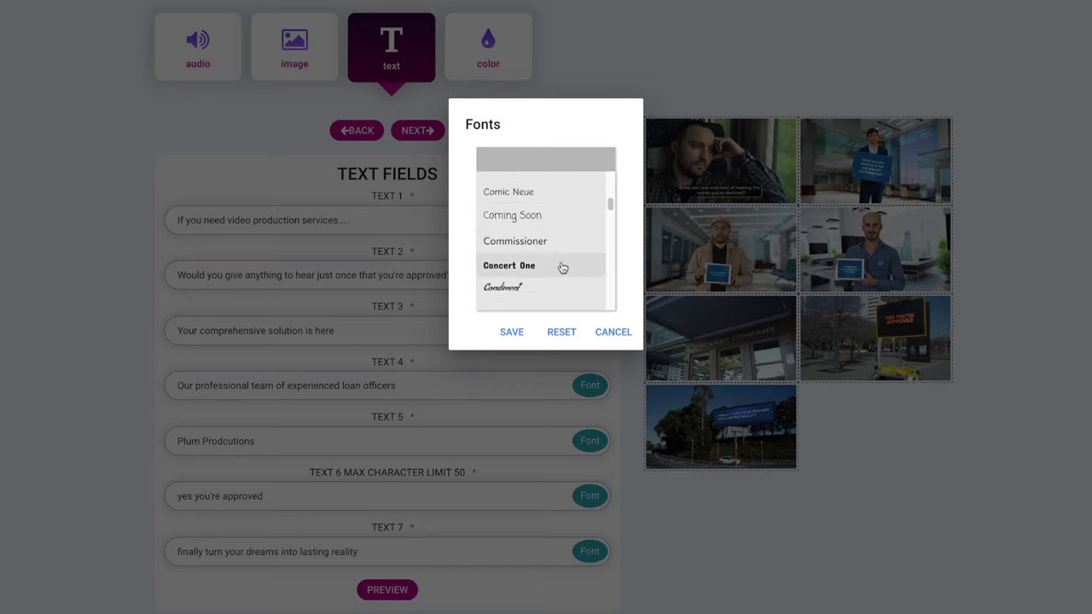
pyautogui.click(511, 333)
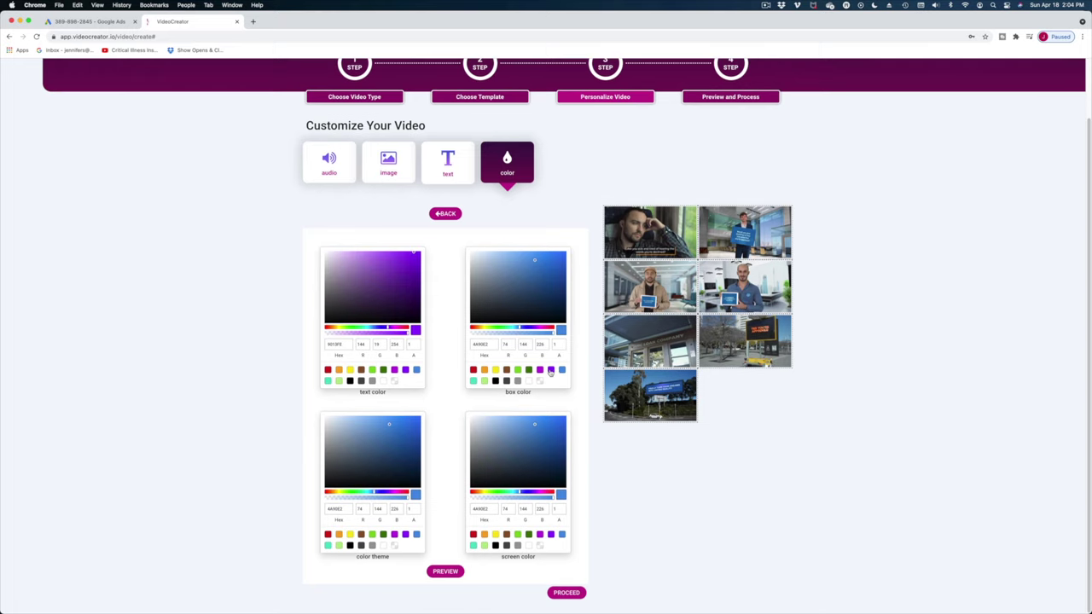
# Set the box color, color theme and screen color to purple 9013FE
pyautogui.click(550, 370)
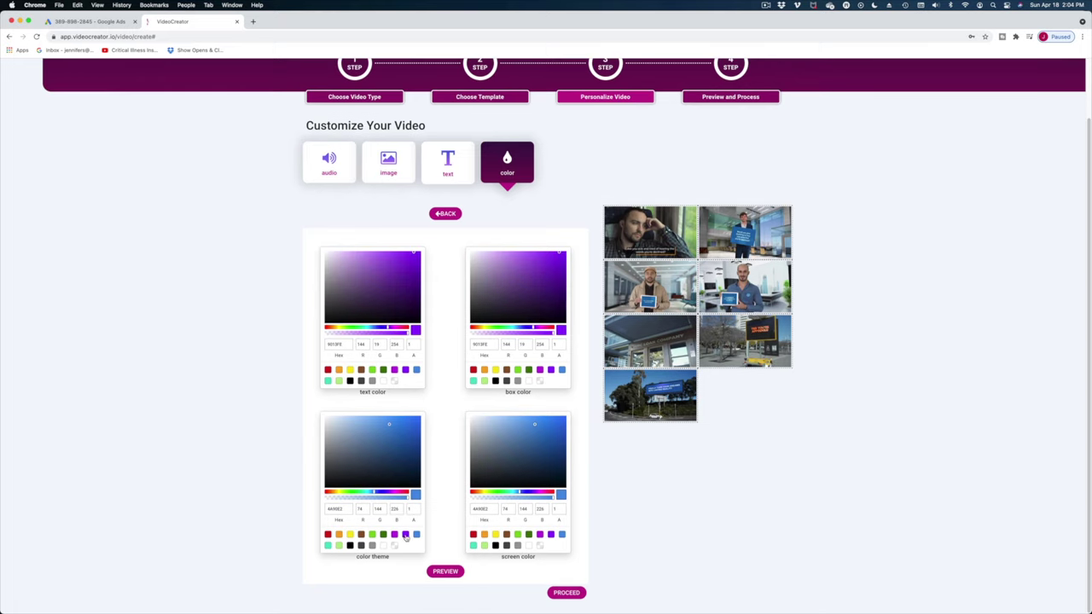
pyautogui.click(405, 535)
pyautogui.click(551, 535)
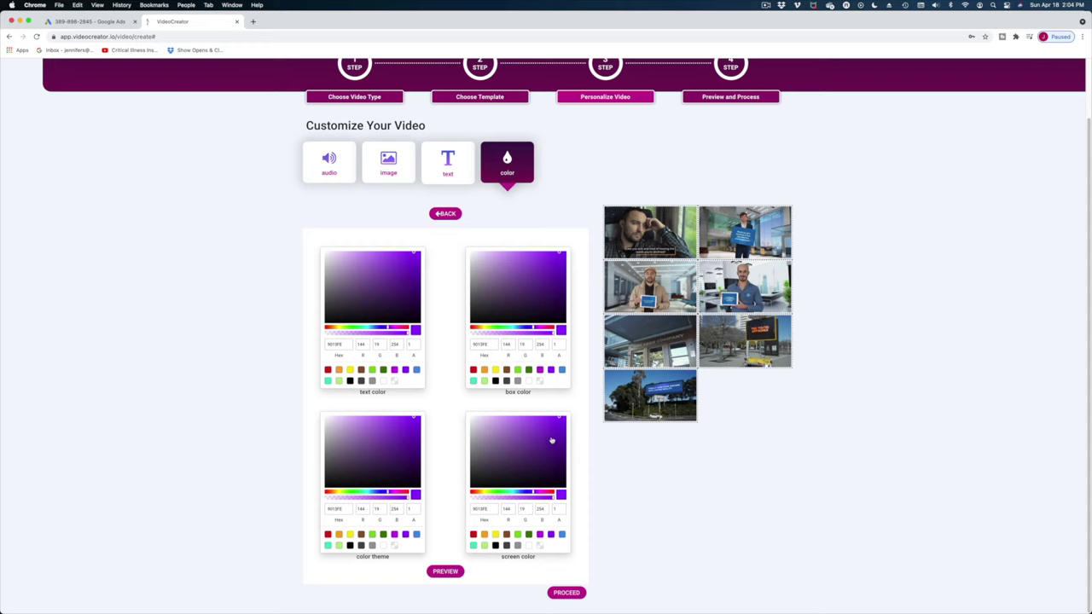
pyautogui.click(517, 462)
pyautogui.moveTo(519, 495)
pyautogui.mouseDown()
pyautogui.moveTo(501, 494)
pyautogui.moveTo(571, 429)
pyautogui.mouseUp()
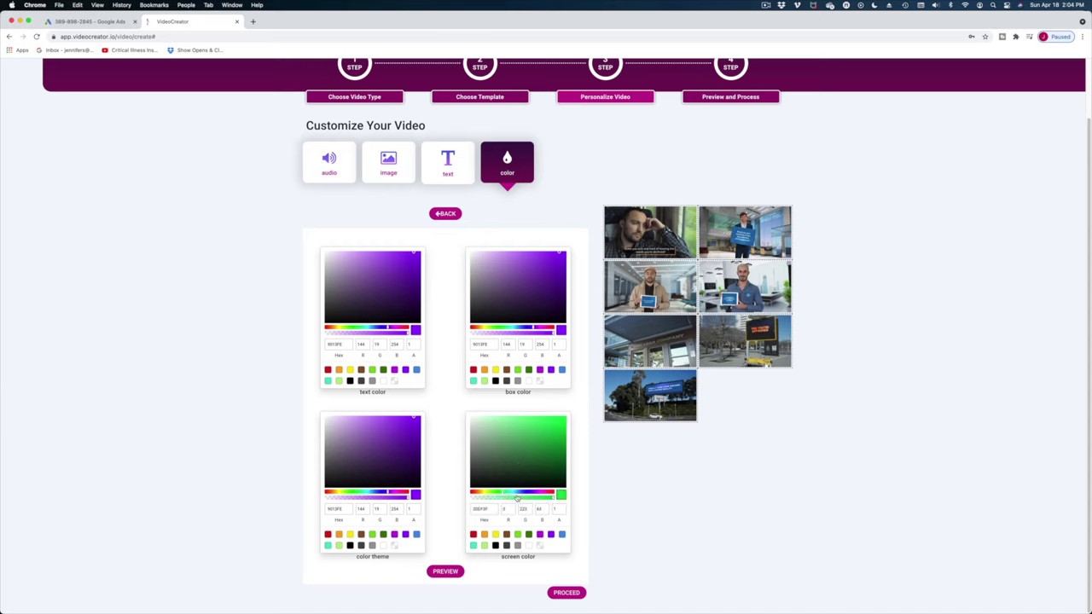
pyautogui.click(551, 536)
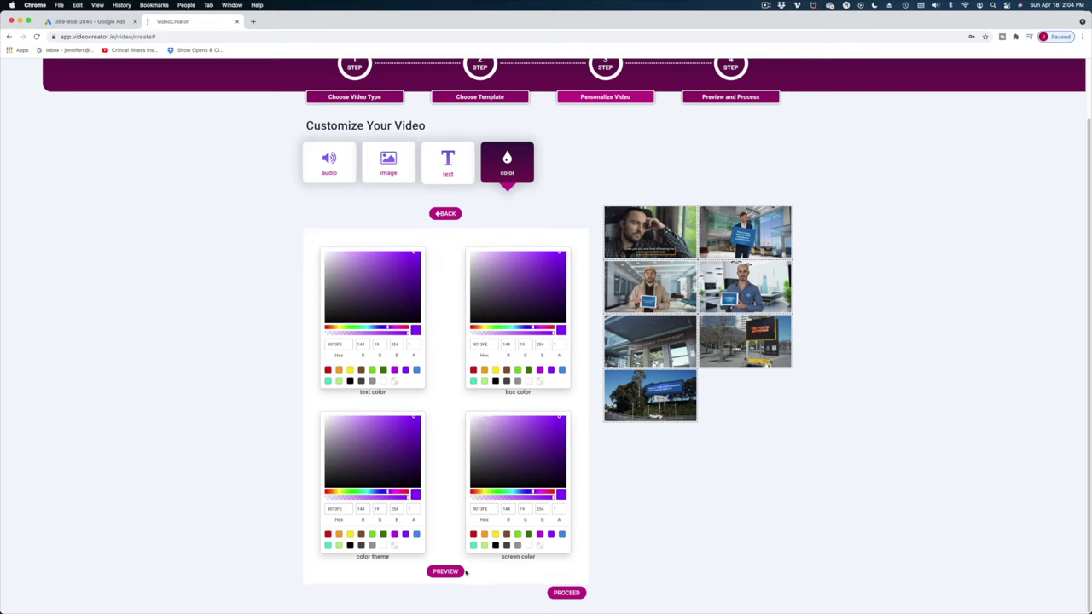
# Preview the customized scenes, then advance to Preview and Process and submit the video for processing
pyautogui.click(440, 573)
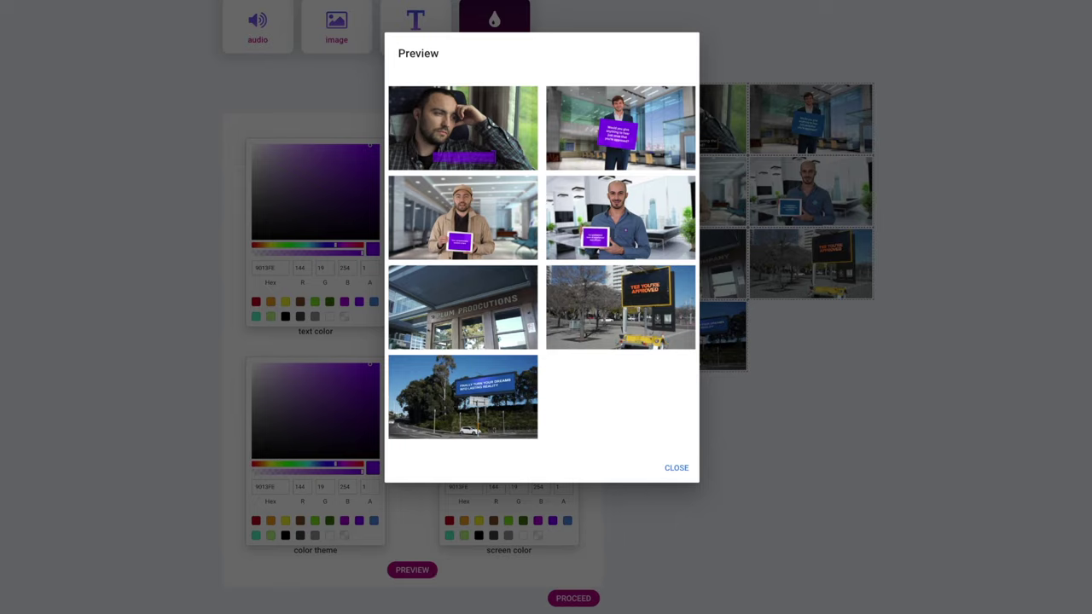
pyautogui.click(563, 607)
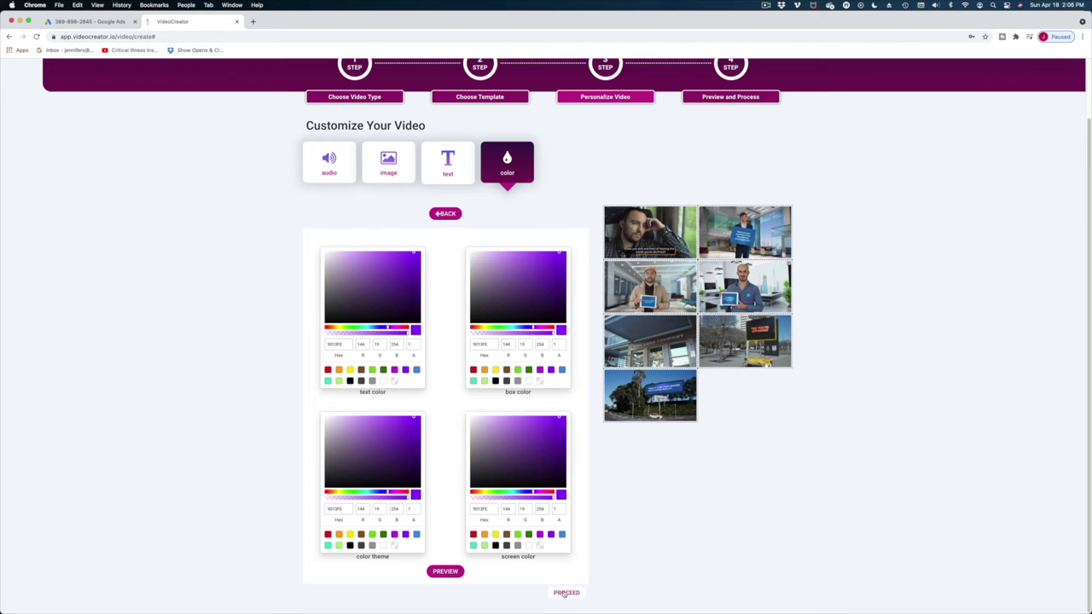
pyautogui.click(565, 592)
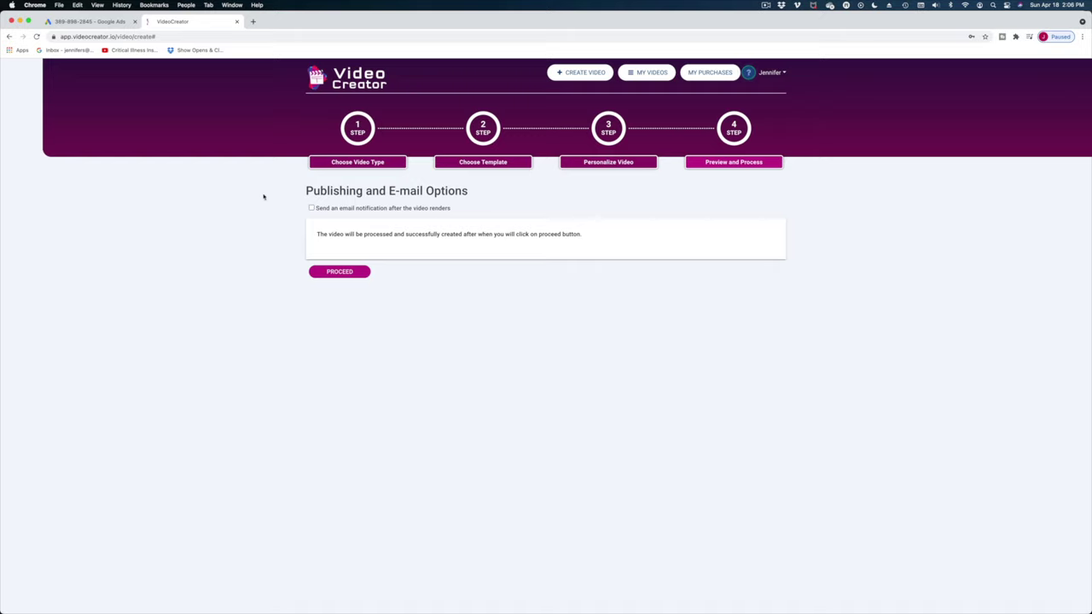
pyautogui.click(335, 275)
# Browse the social media agency, business event and eCom promo designs in the template category
pyautogui.click(86, 437)
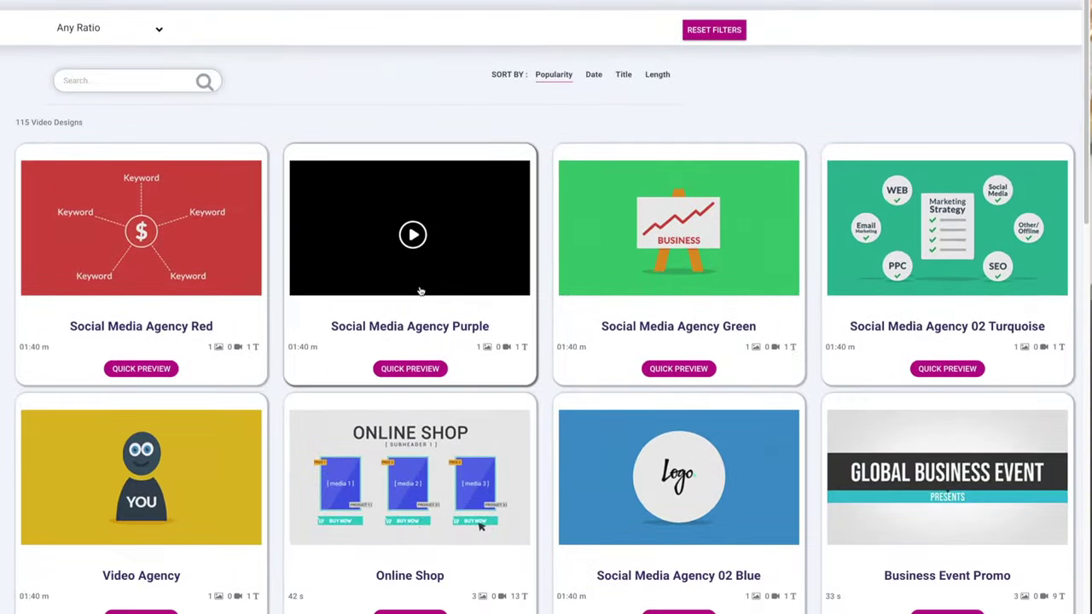
pyautogui.scroll(-1, 420, 291)
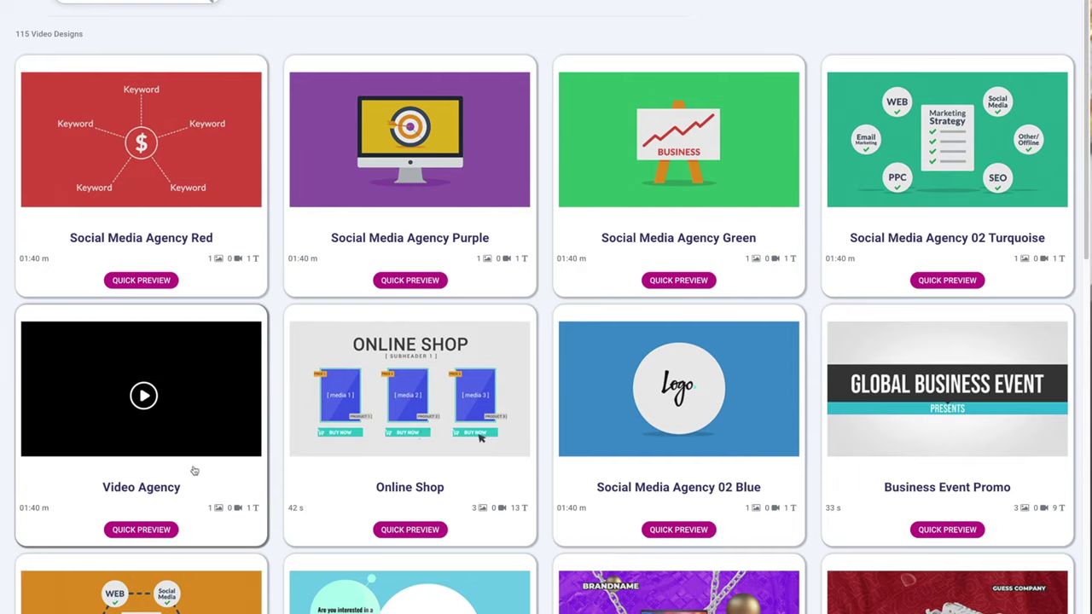
pyautogui.scroll(-2, 195, 471)
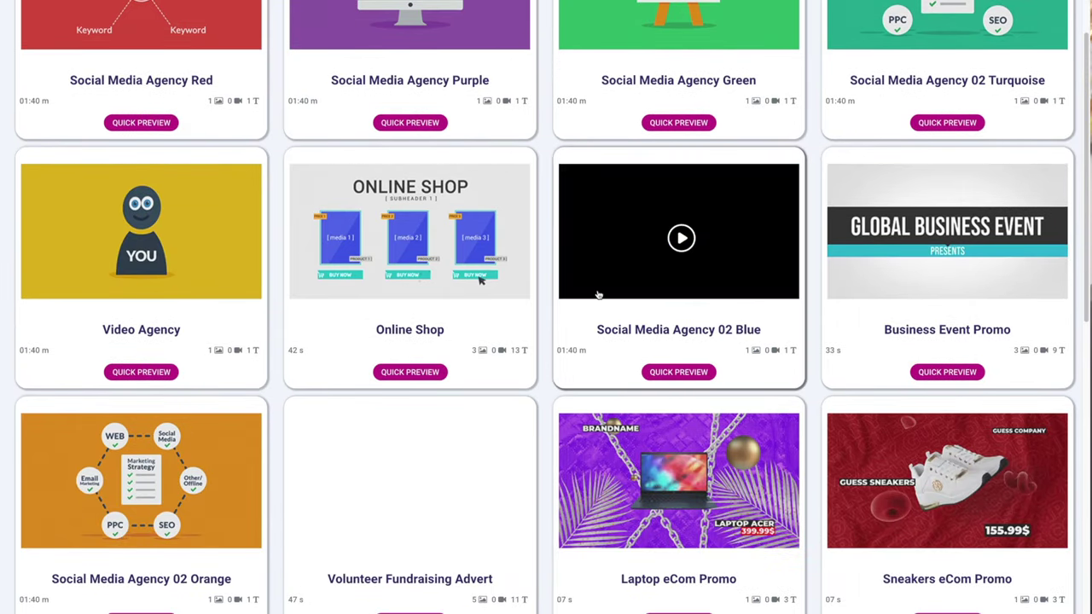
pyautogui.scroll(-6, 599, 294)
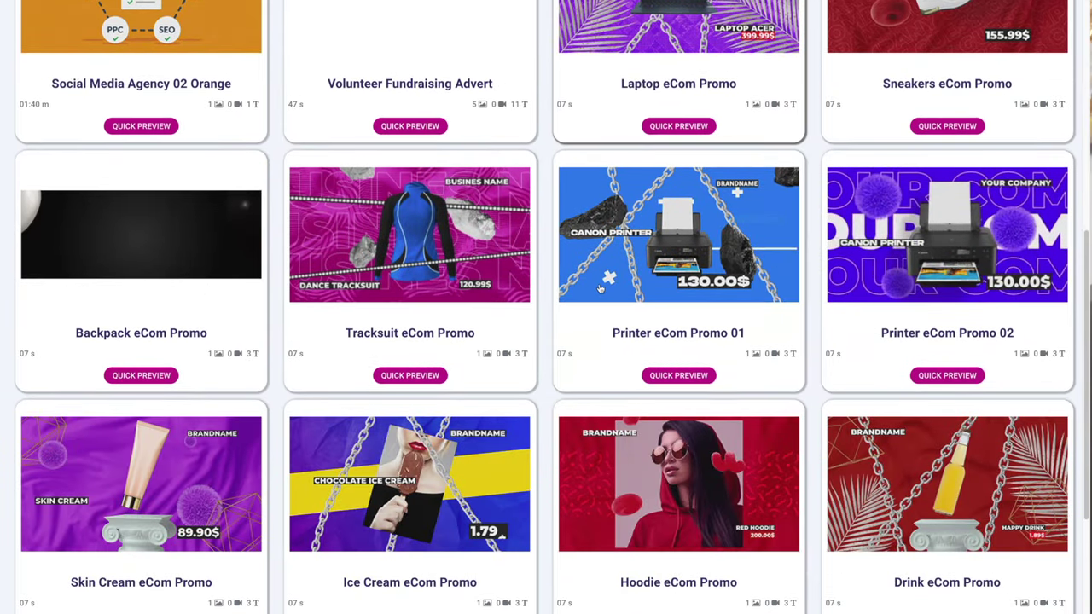
pyautogui.scroll(-3, 600, 290)
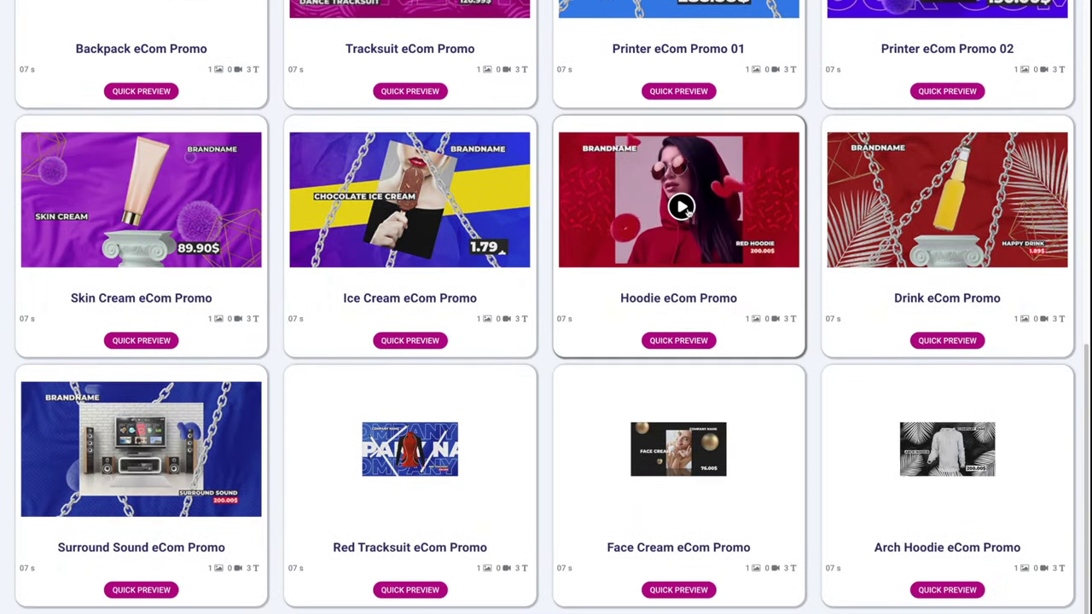
pyautogui.scroll(-10, 648, 256)
pyautogui.scroll(4, 598, 282)
pyautogui.scroll(12, 594, 283)
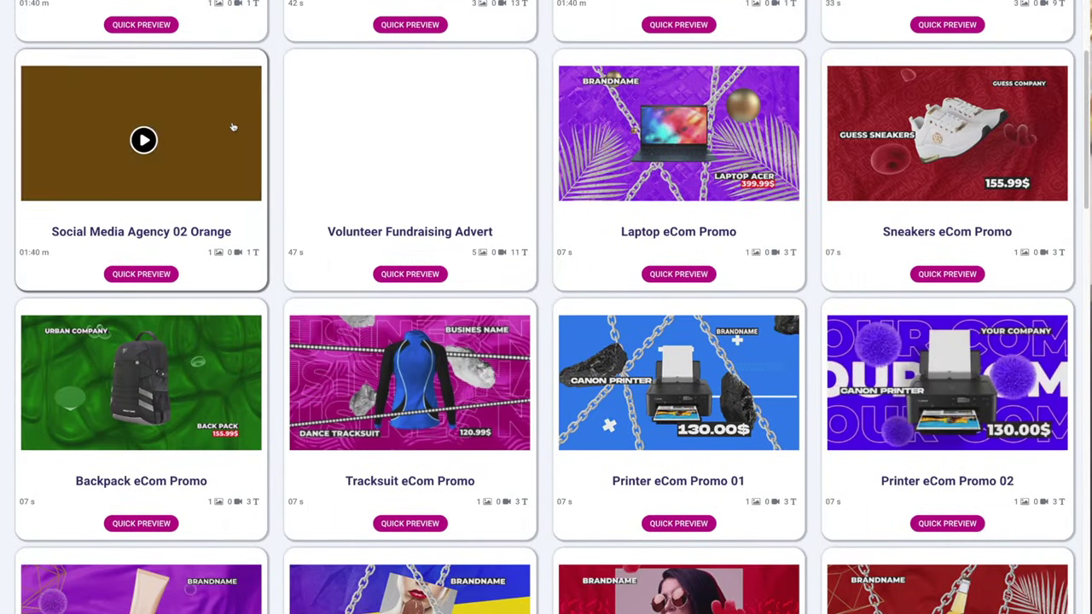
pyautogui.scroll(3, 233, 127)
# Play the Video Agency template's preview and use that template for a new video
pyautogui.click(132, 263)
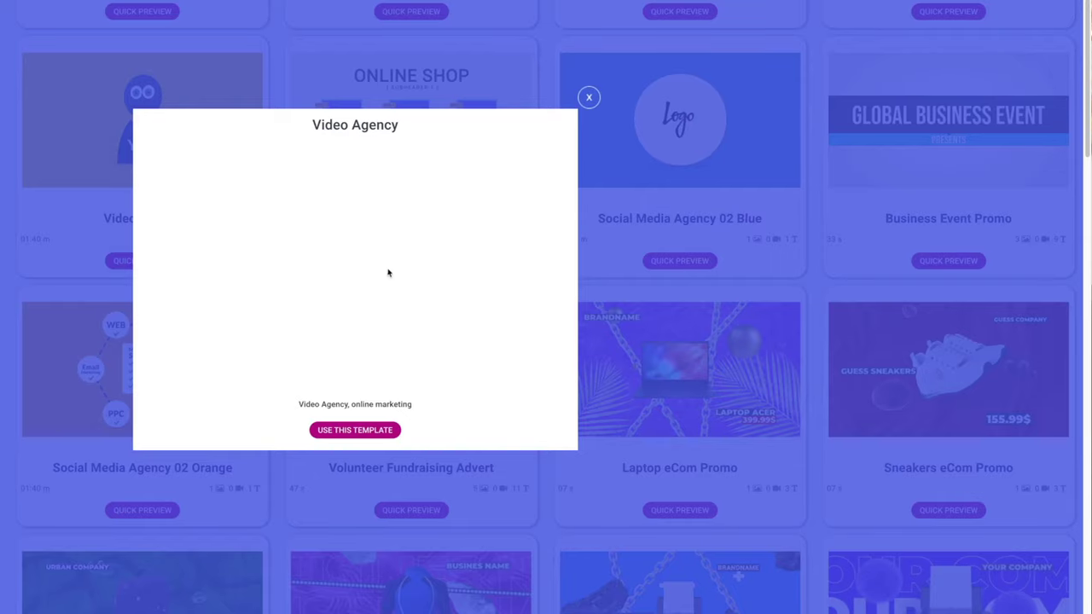
pyautogui.click(533, 285)
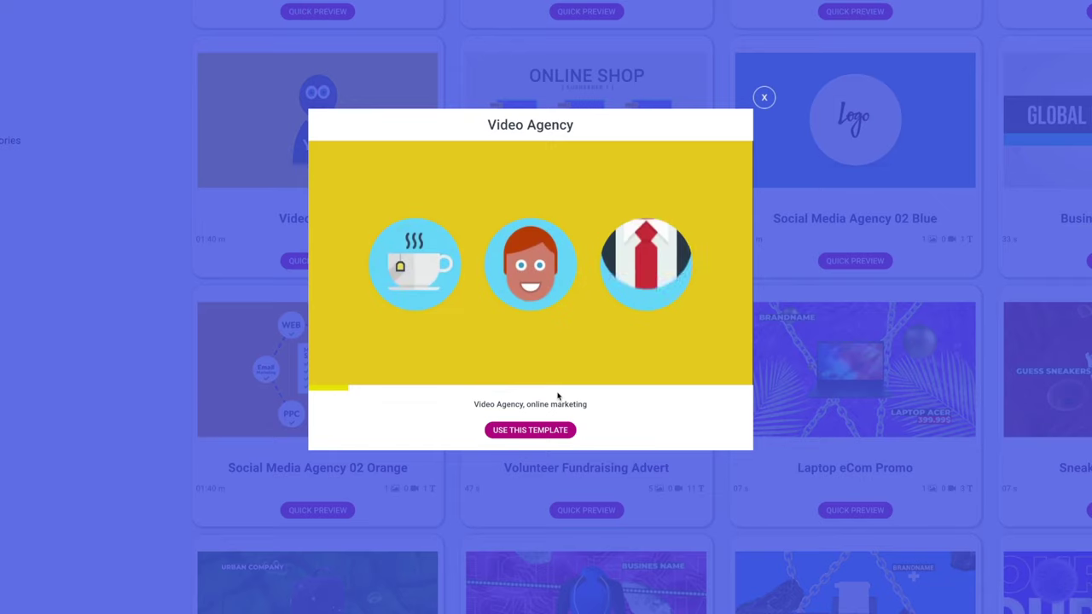
pyautogui.click(530, 430)
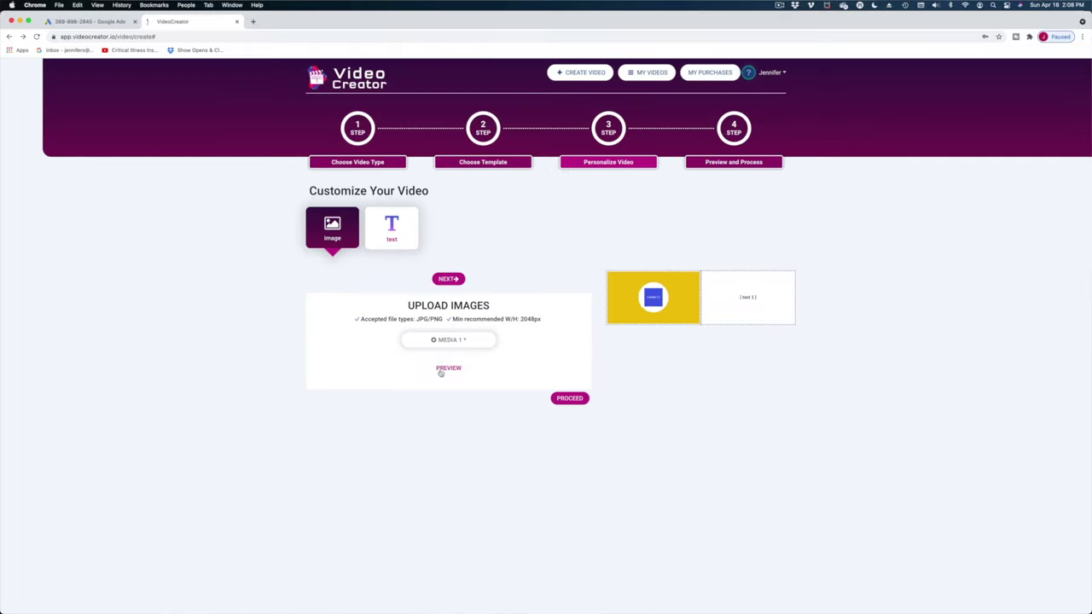
# Add the plumproductions logo as Media 1 and set Text 1 to "Call today!"
pyautogui.click(377, 364)
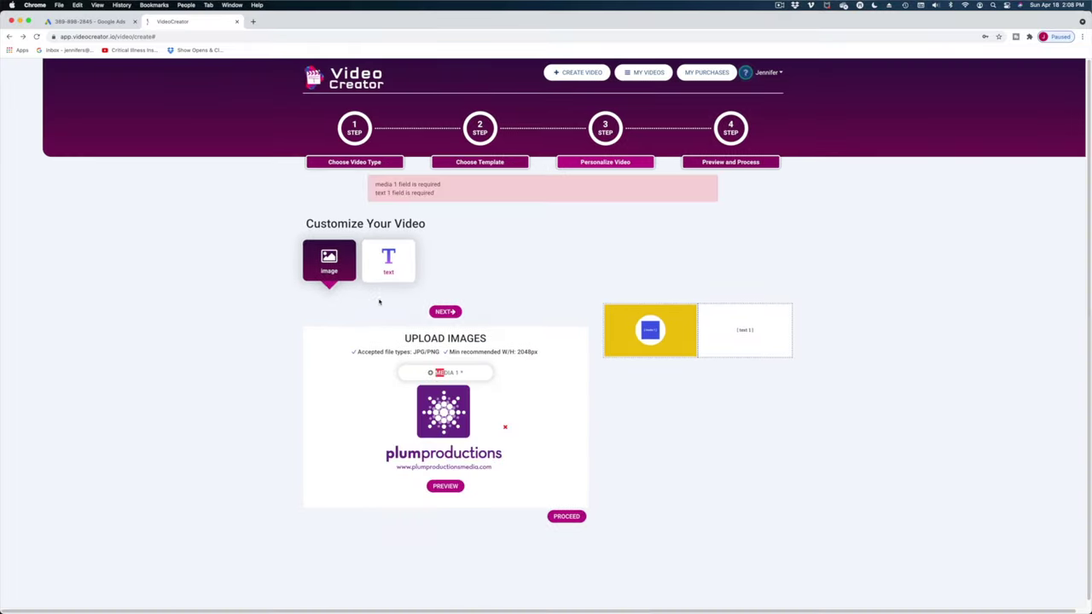
pyautogui.click(388, 260)
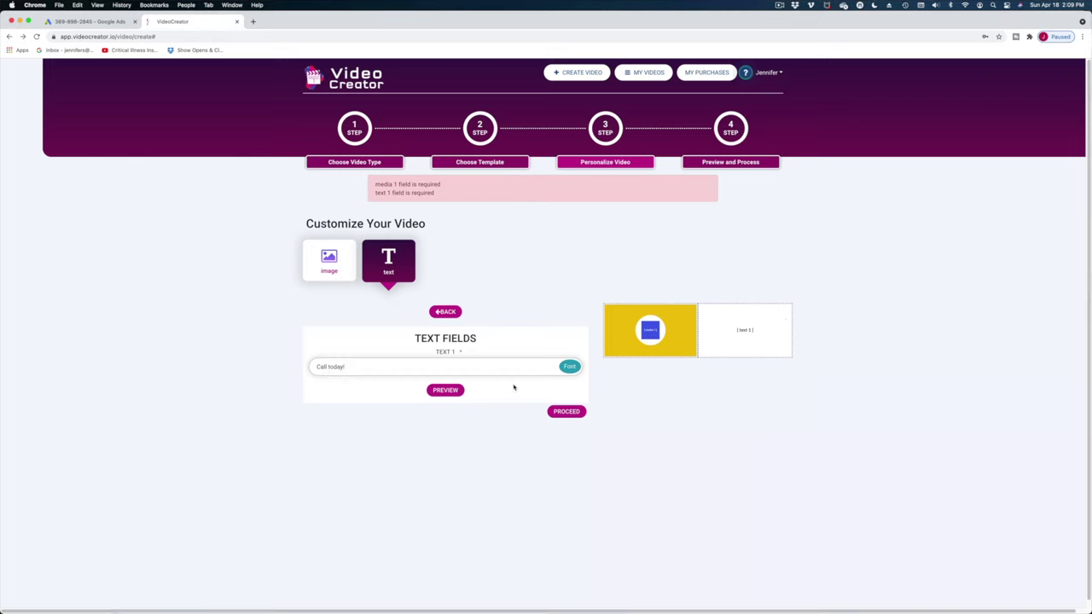
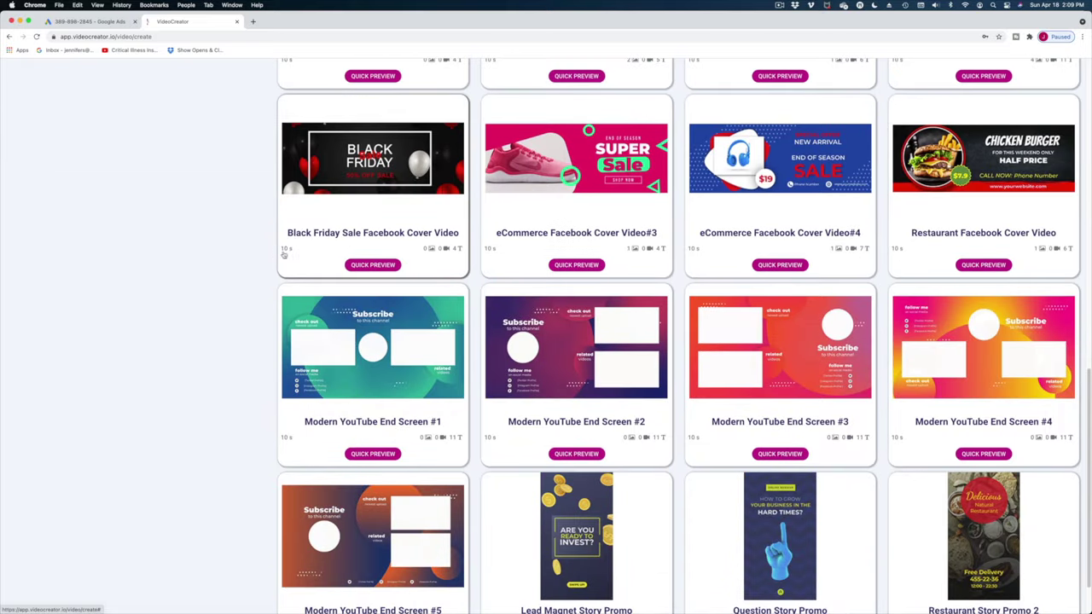
# Filter the template library to Intro Videos and look through the company name and logo reveal designs
pyautogui.scroll(4, 116, 228)
pyautogui.scroll(2, 120, 358)
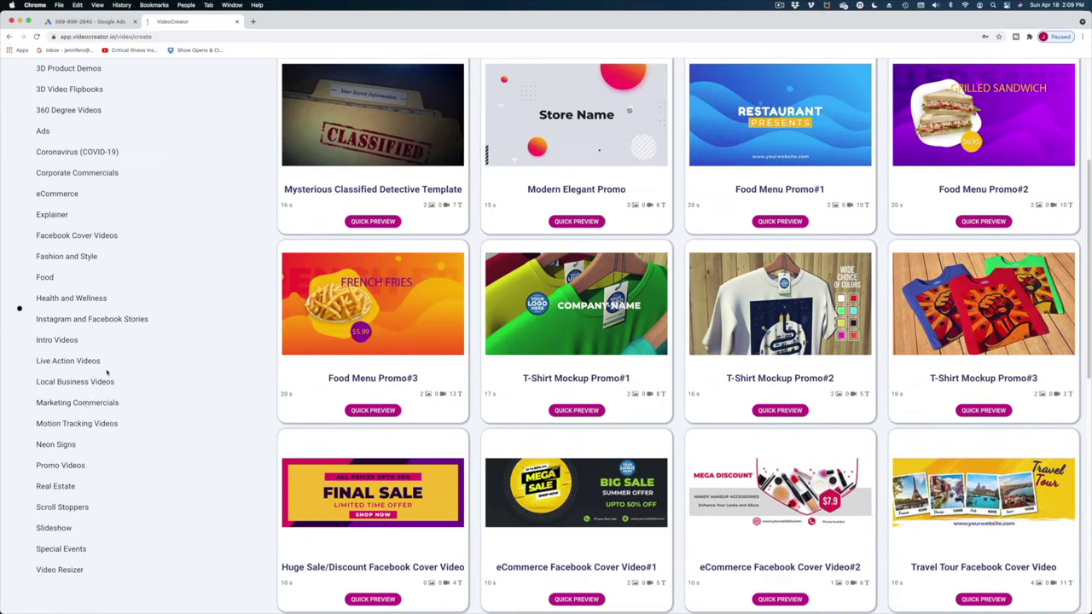
pyautogui.click(94, 357)
pyautogui.click(63, 312)
pyautogui.scroll(-3, 61, 282)
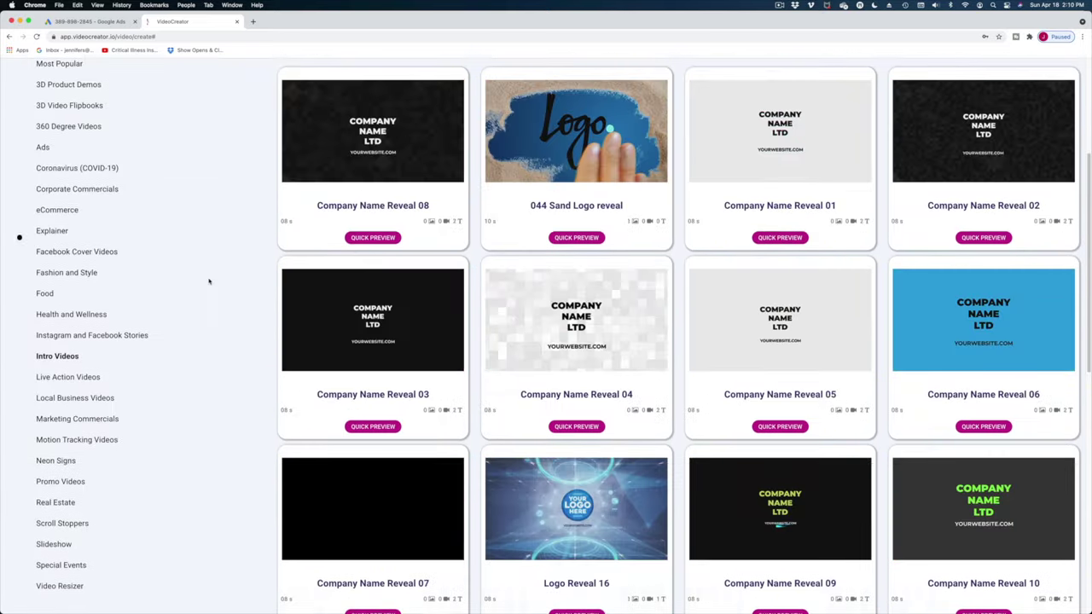
# Find the MIDNIGHT SALE eCom Promo among the eCom promo templates, preview it and use it
pyautogui.scroll(1, 67, 295)
pyautogui.click(62, 342)
pyautogui.scroll(-2, 593, 325)
pyautogui.scroll(-6, 593, 325)
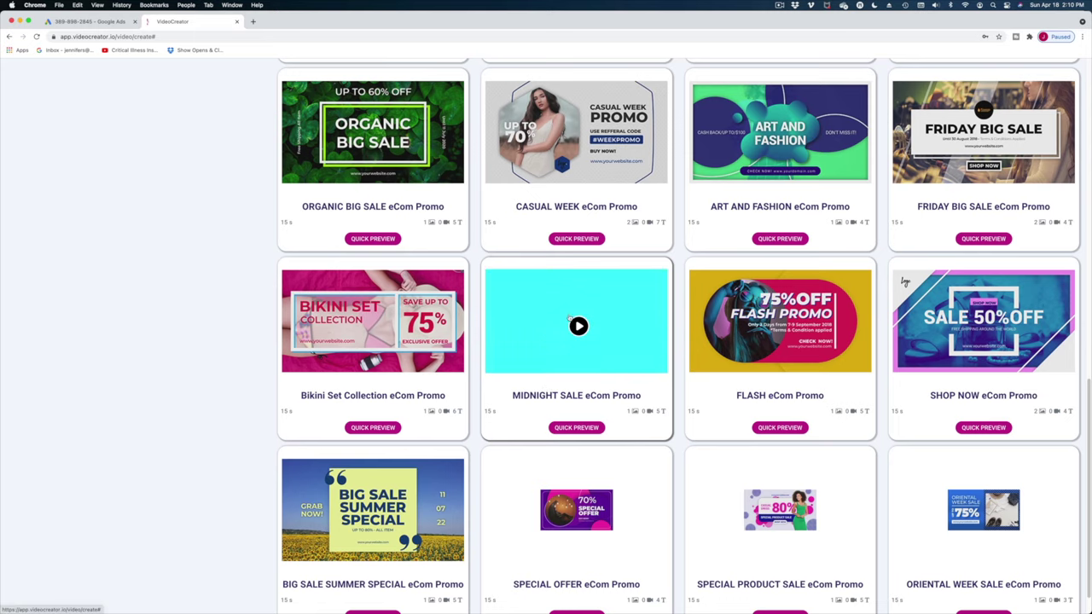
pyautogui.click(593, 429)
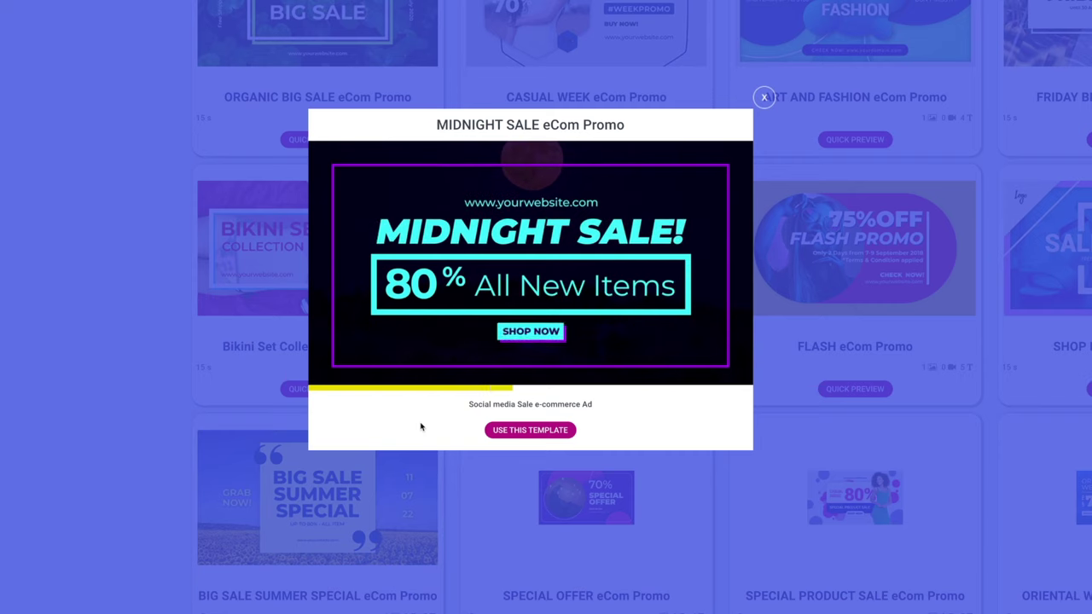
pyautogui.click(530, 430)
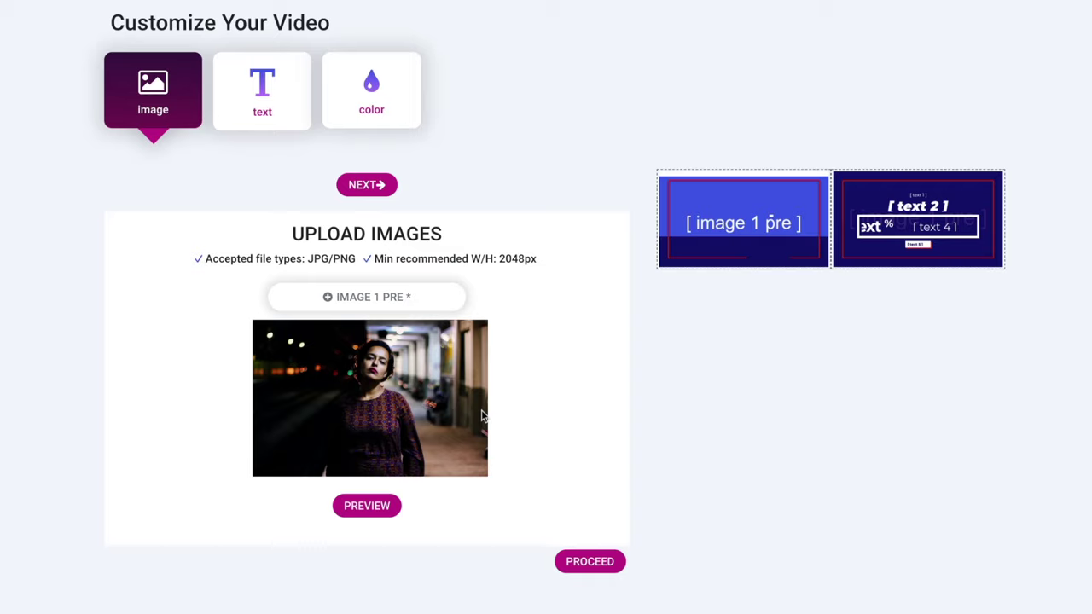
# Search Pixabay for "video camera" images for the Image 1 Pre slot
pyautogui.click(372, 299)
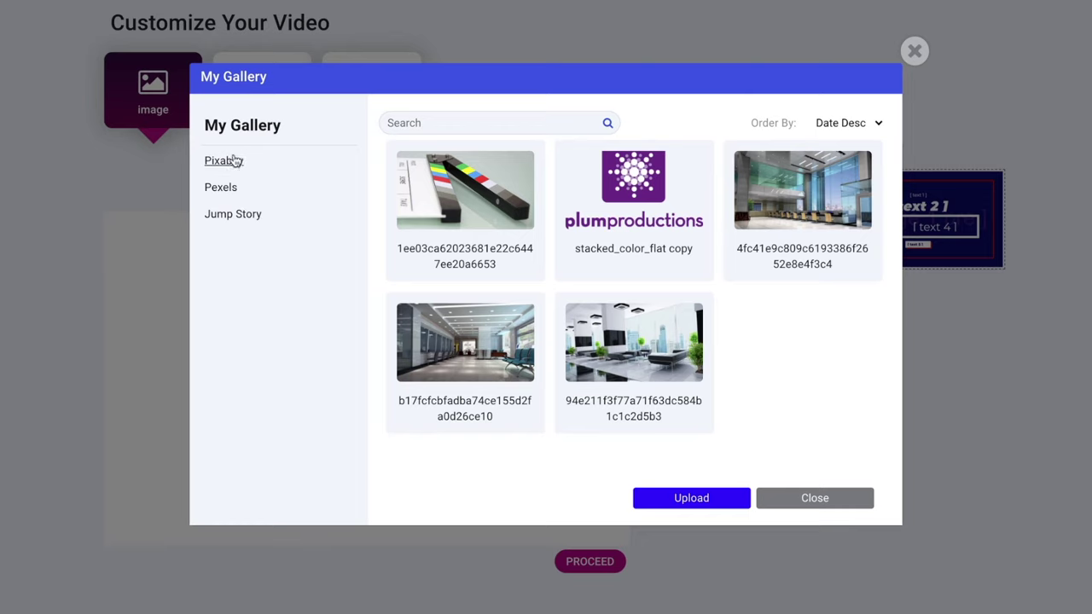
pyautogui.click(224, 161)
pyautogui.click(438, 120)
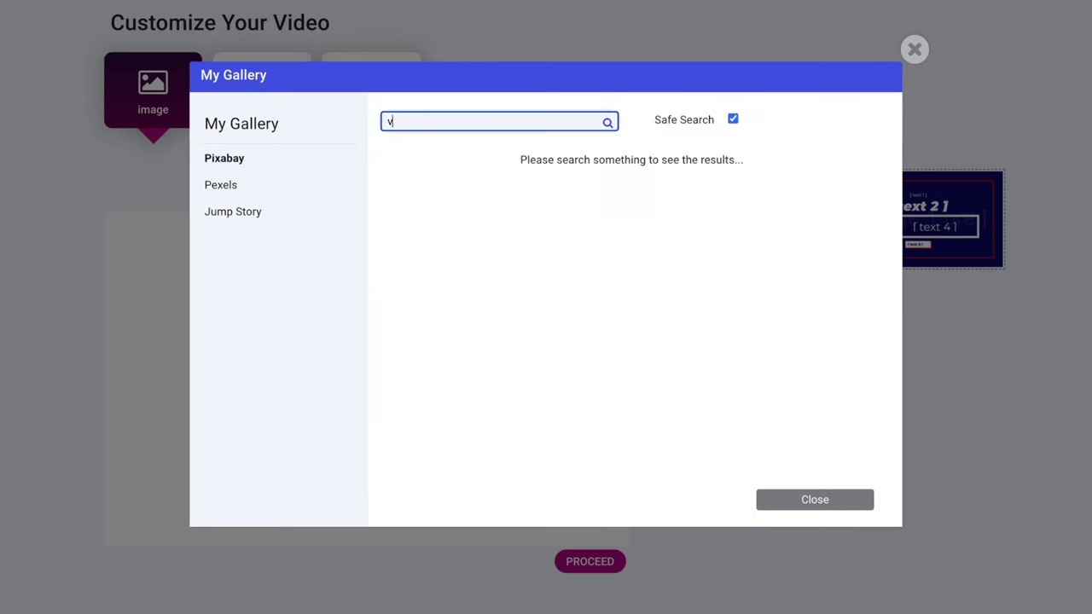
pyautogui.click(607, 125)
# Page through the Pixabay results and select the photo of a professional video camera with its flip-out screen for Image 1 Pre
pyautogui.click(441, 459)
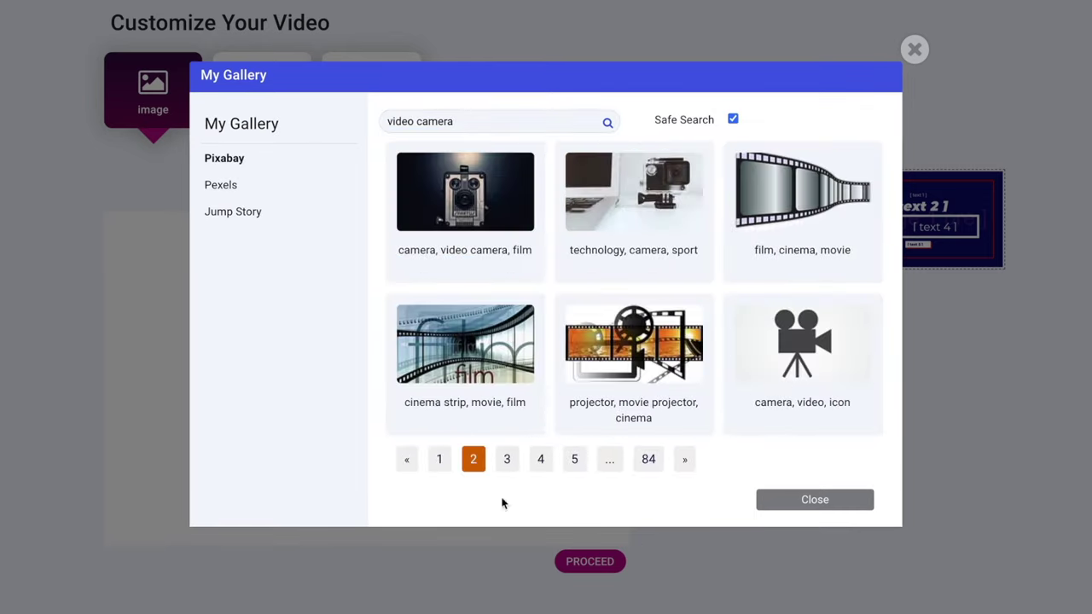
pyautogui.click(507, 459)
pyautogui.click(541, 461)
pyautogui.click(573, 458)
pyautogui.click(607, 458)
pyautogui.click(640, 458)
pyautogui.click(631, 348)
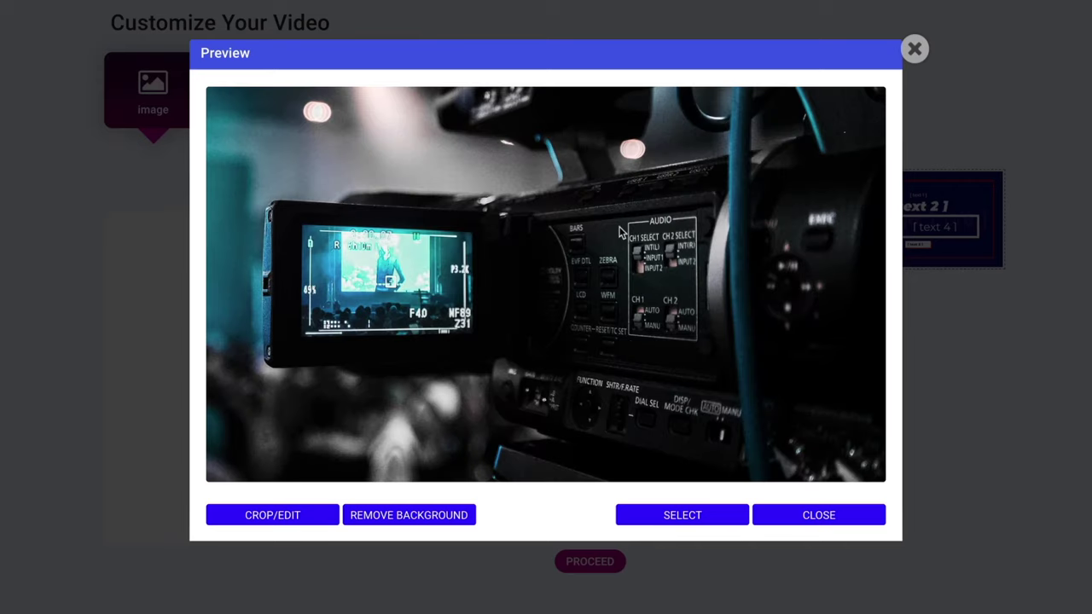
pyautogui.click(641, 524)
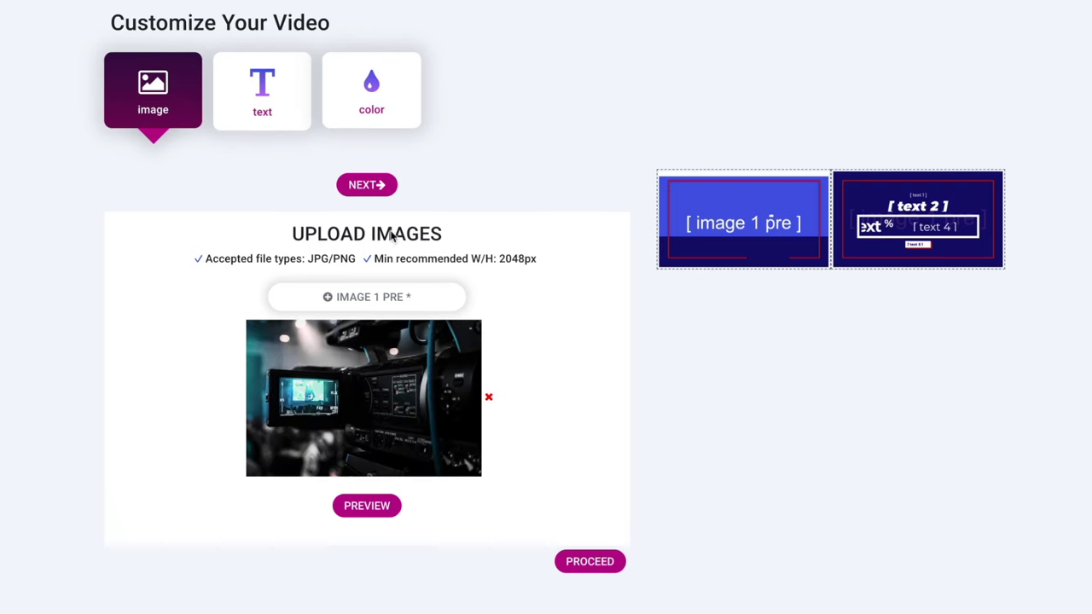
pyautogui.click(269, 77)
pyautogui.tripleClick(344, 280)
pyautogui.write('www.plumpr')
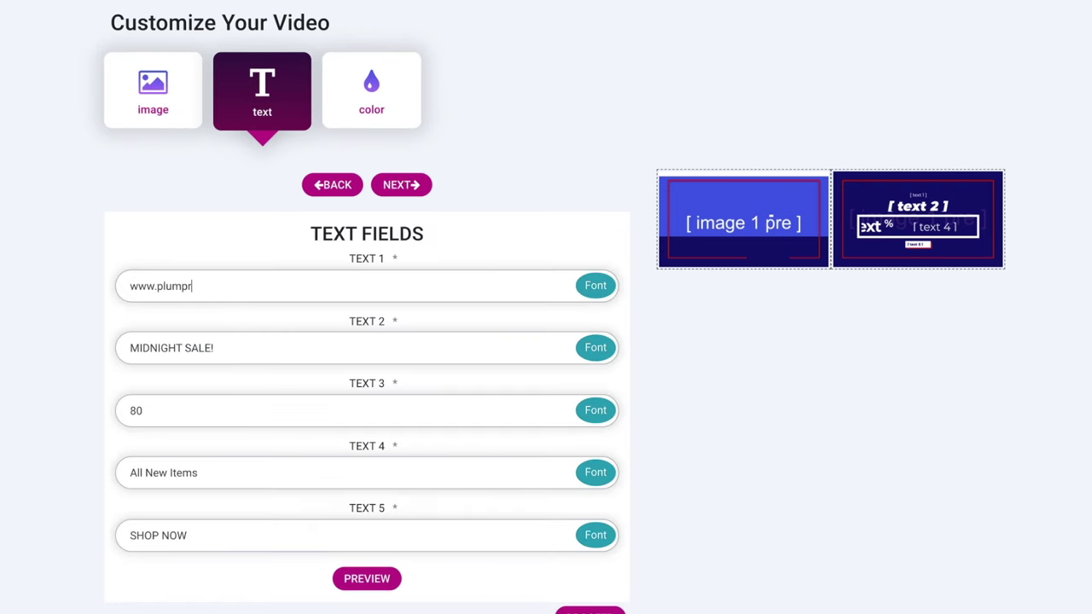
# Check the enlarged text scene and fill Text 2–5 with "DIGITAL MARKETING!", "Get Professional Quality", "Video Services" and "Call Today!"
pyautogui.tripleClick(208, 346)
pyautogui.click(945, 221)
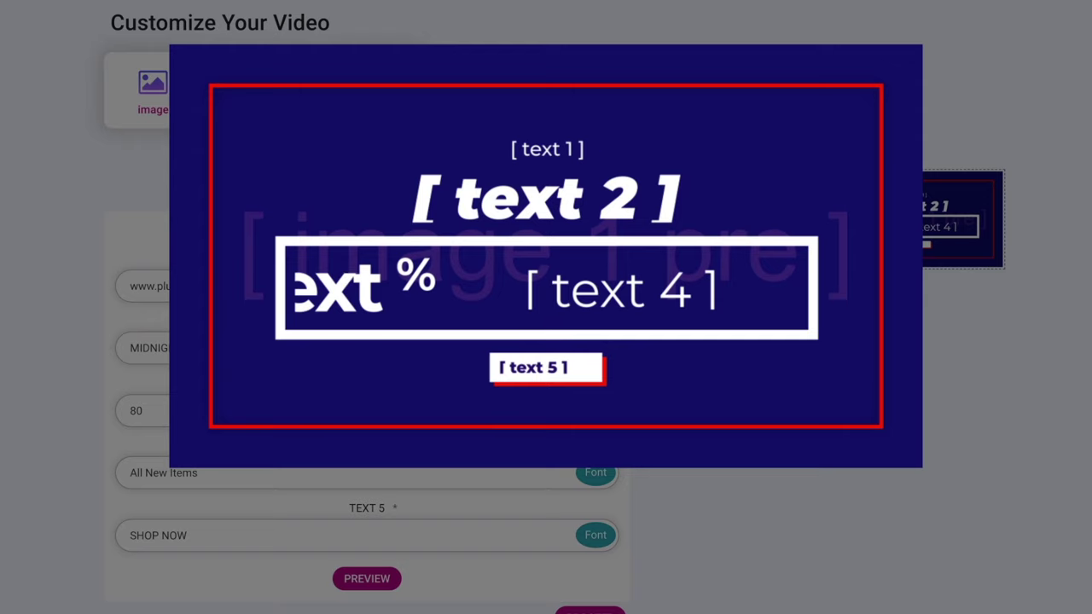
pyautogui.click(705, 322)
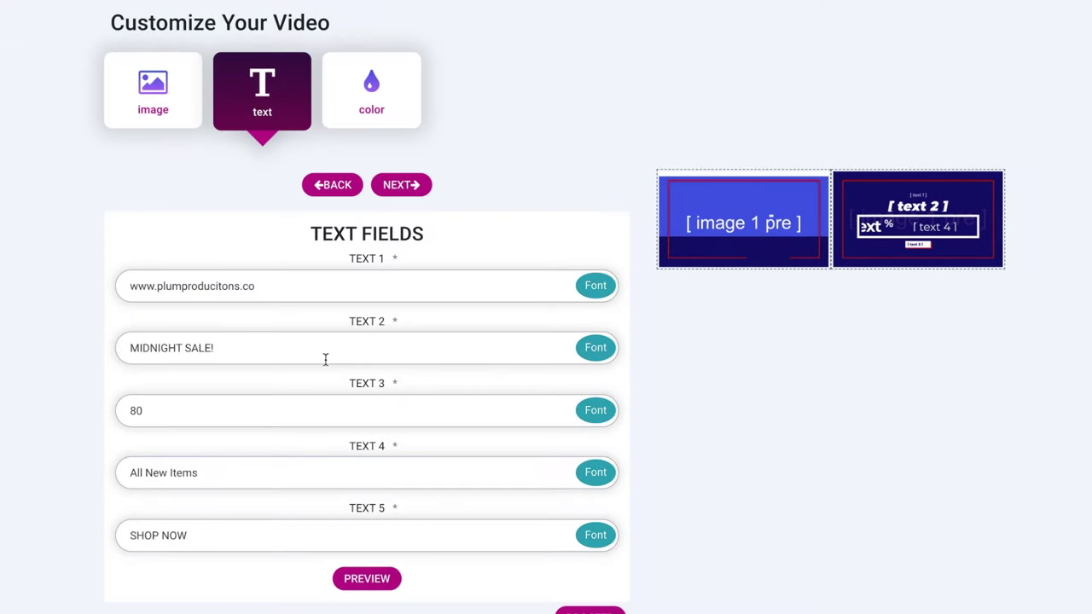
pyautogui.hotkey('ctrl', 'a')
pyautogui.write('D')
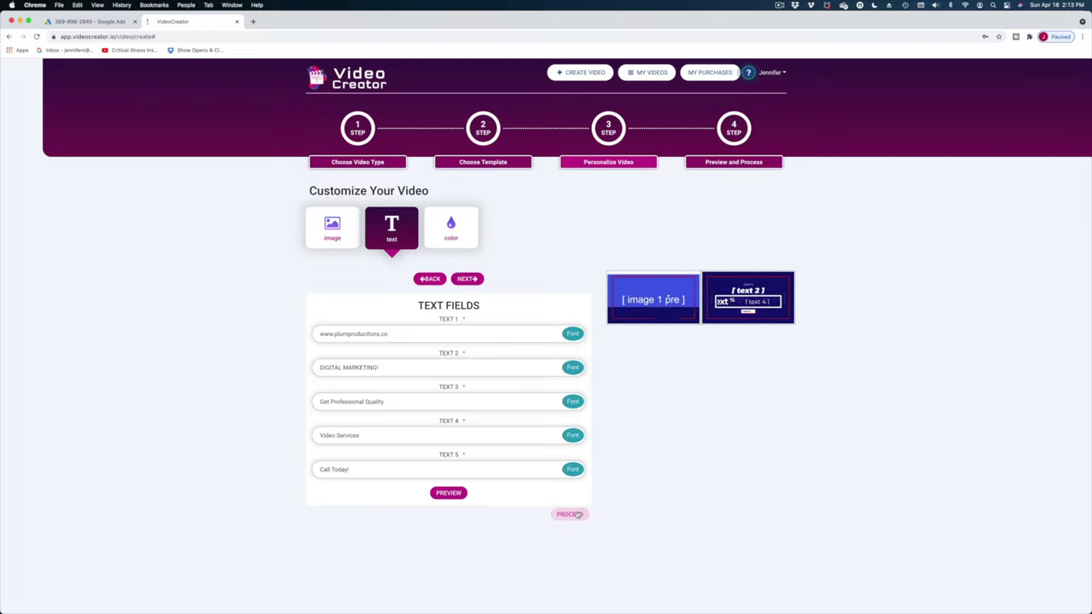
# Finish personalizing the video, enable the email notification after rendering and submit it for processing
pyautogui.click(589, 611)
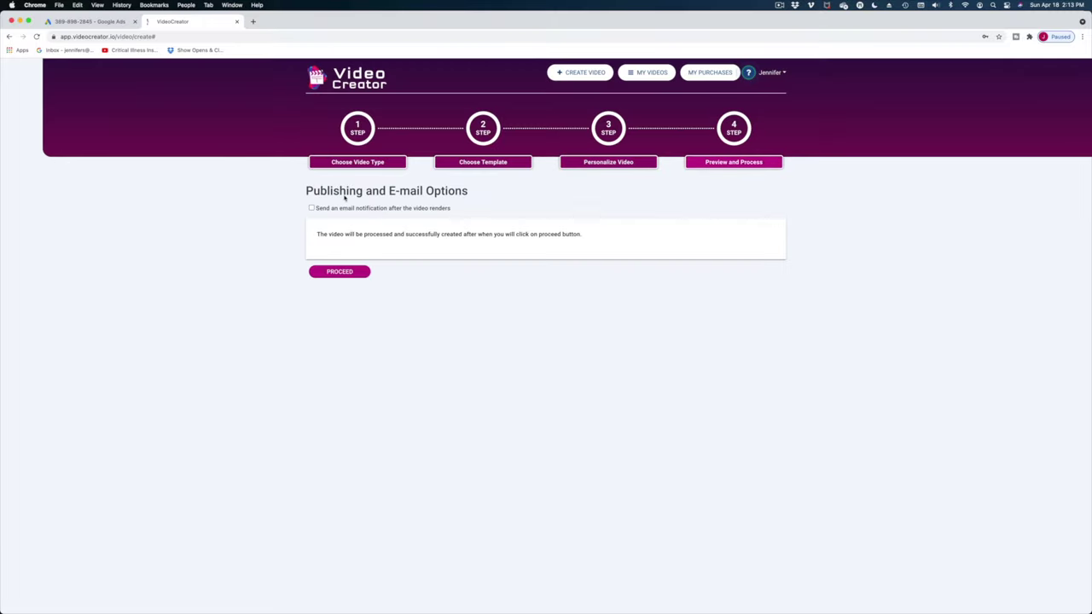
pyautogui.click(313, 208)
pyautogui.click(337, 272)
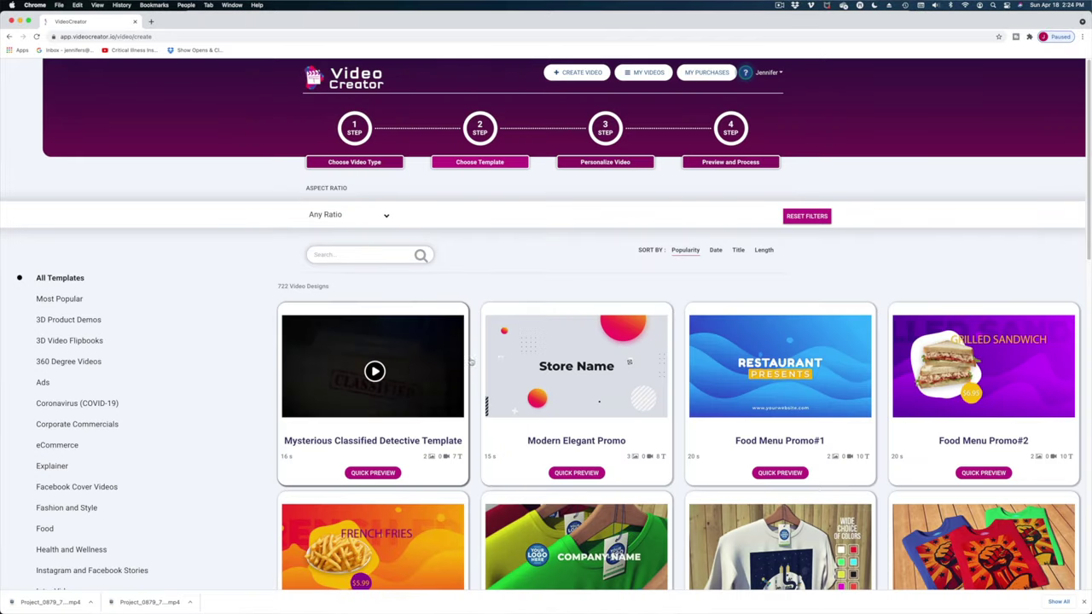
# Browse all templates, filter the library to Explainer and look through the whiteboard designs
pyautogui.scroll(-5, 378, 342)
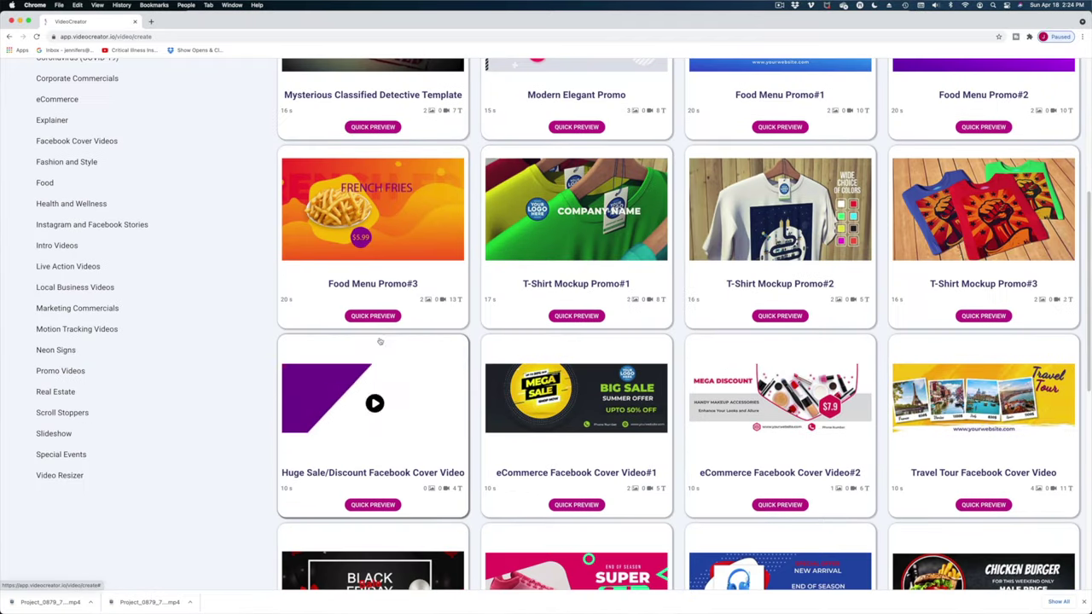
pyautogui.scroll(3, 319, 334)
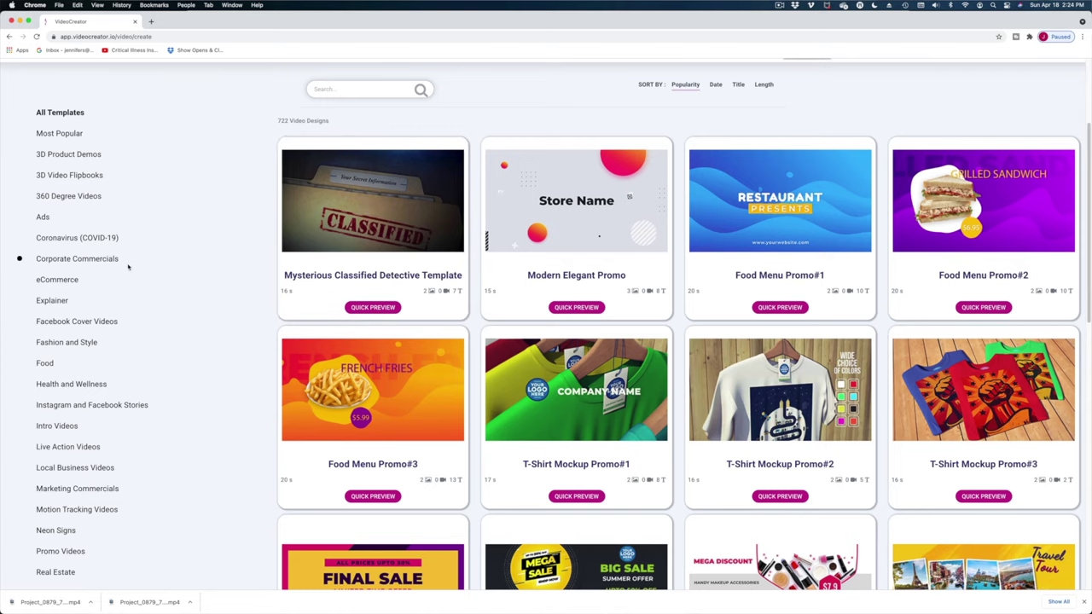
pyautogui.click(43, 304)
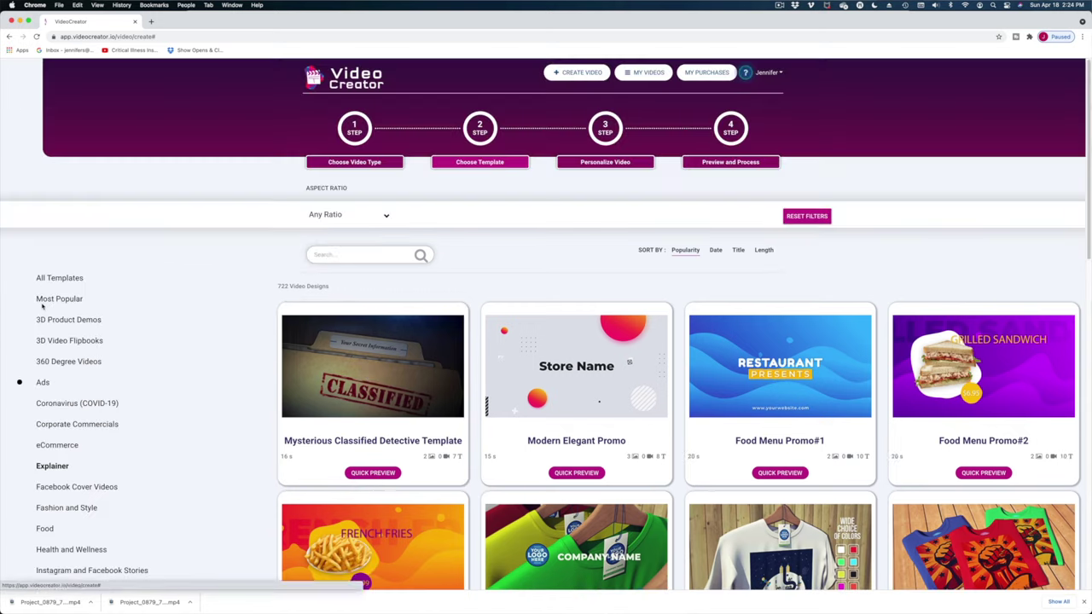
pyautogui.scroll(-5, 510, 336)
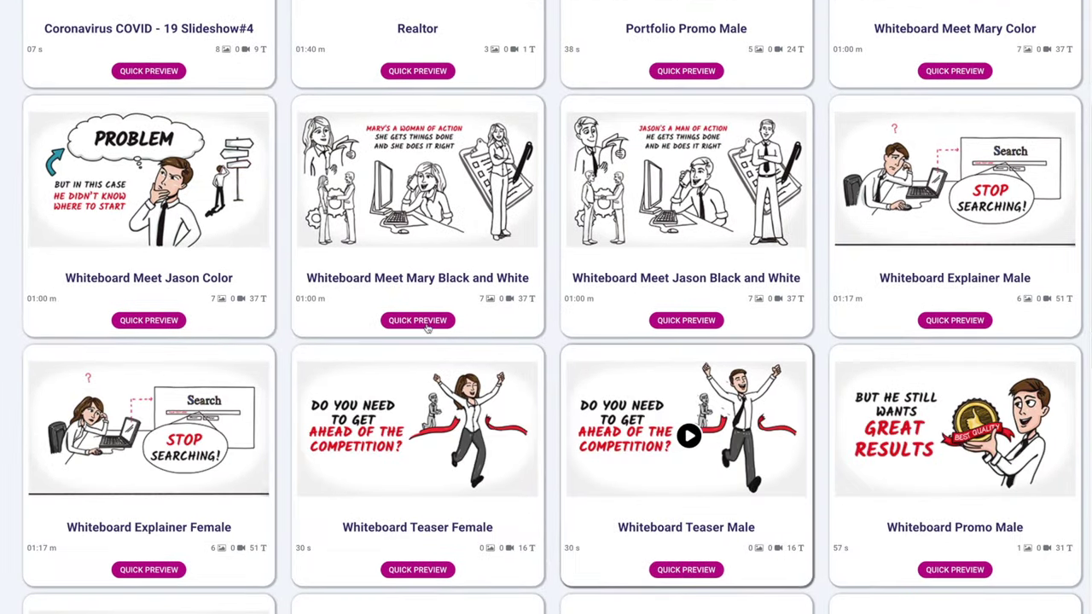
# Preview the Whiteboard Meet Jason Black and White template with sound, pause the video and use the template
pyautogui.moveTo(688, 185)
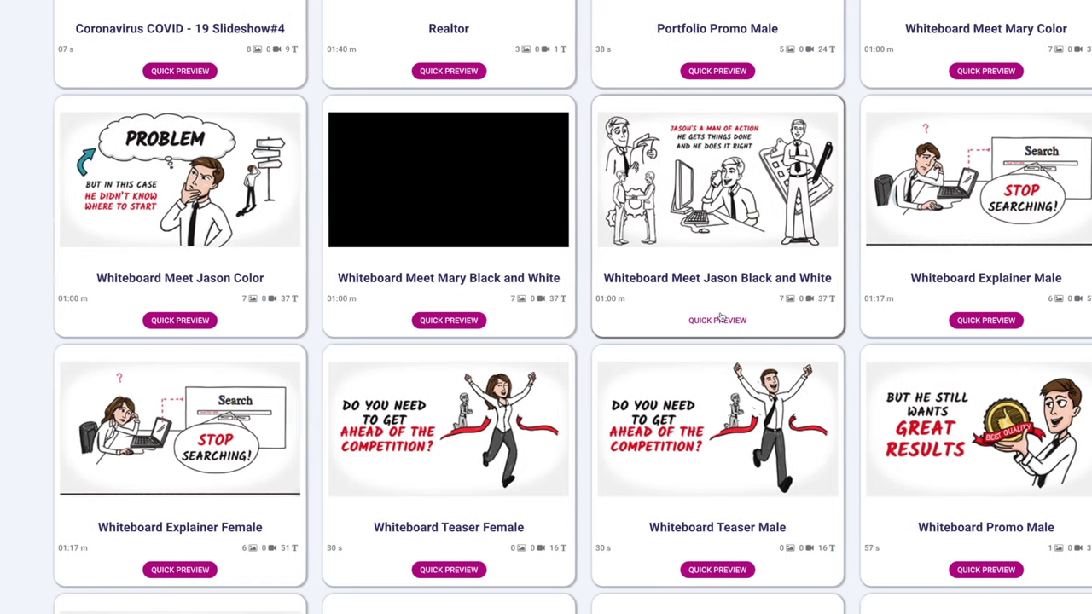
pyautogui.click(687, 320)
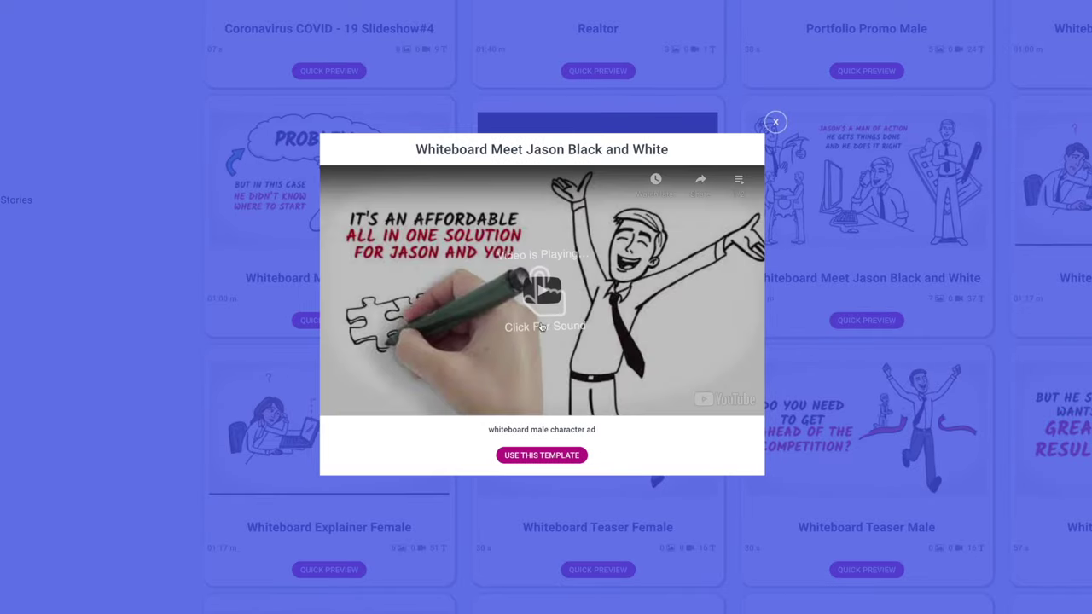
pyautogui.click(551, 290)
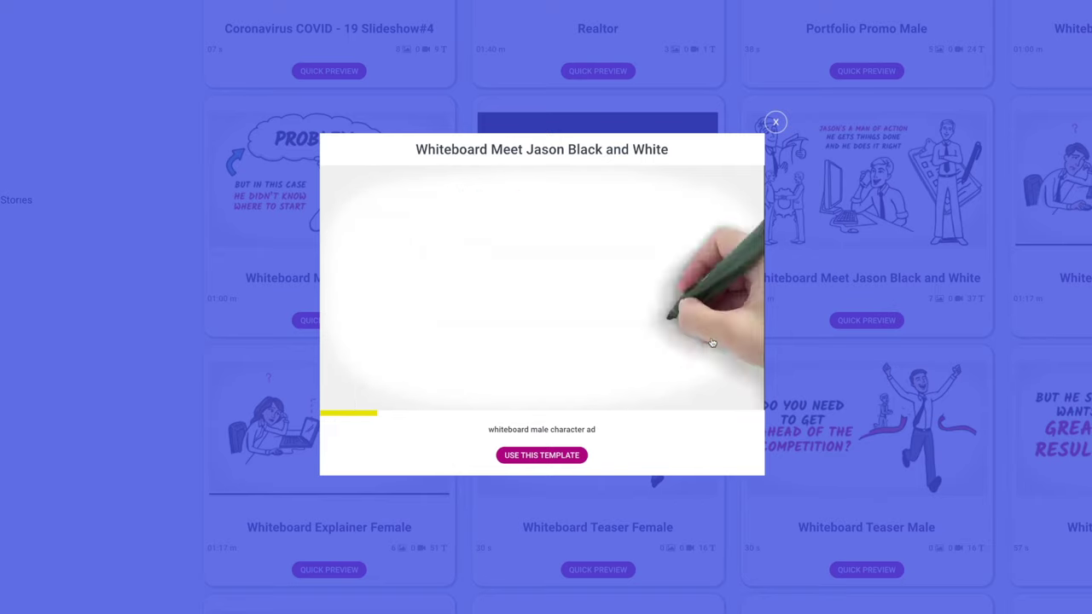
pyautogui.click(569, 354)
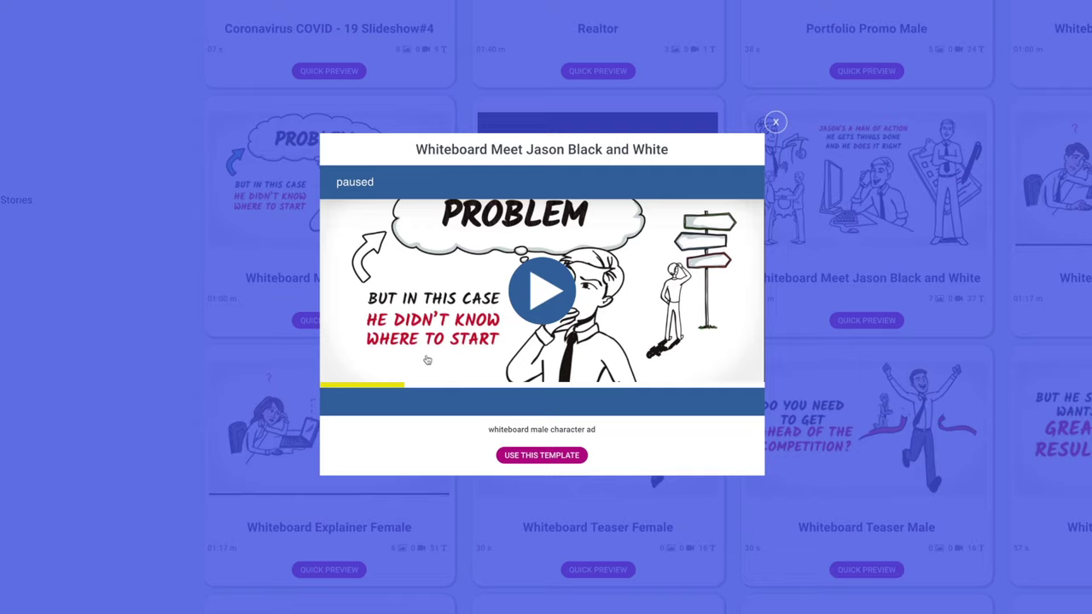
pyautogui.click(569, 454)
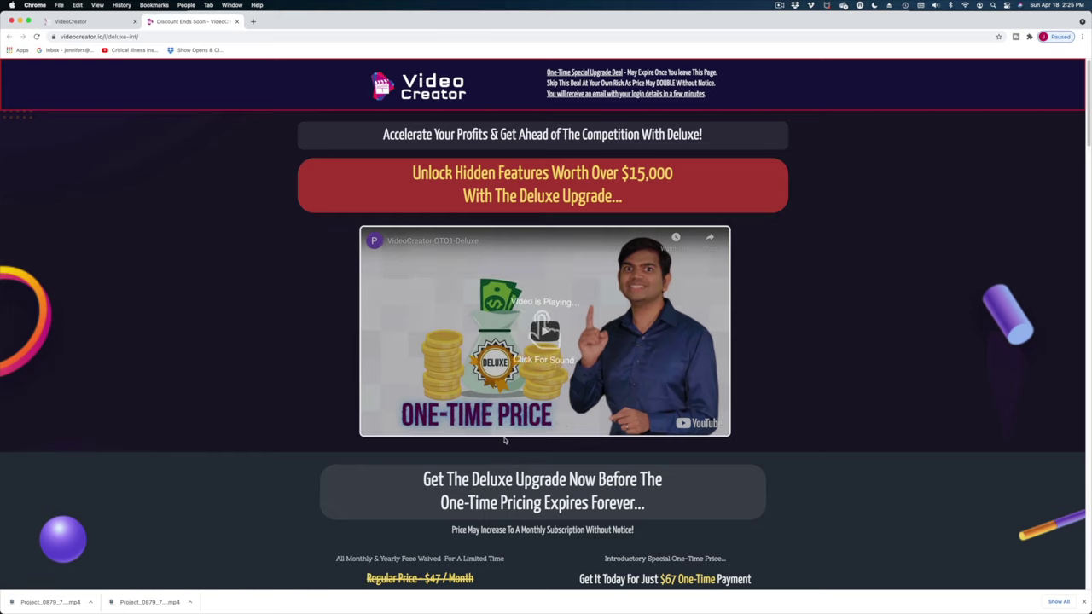
# Review the pricing options on the VideoCreator Deluxe upgrade page
pyautogui.scroll(-5, 504, 441)
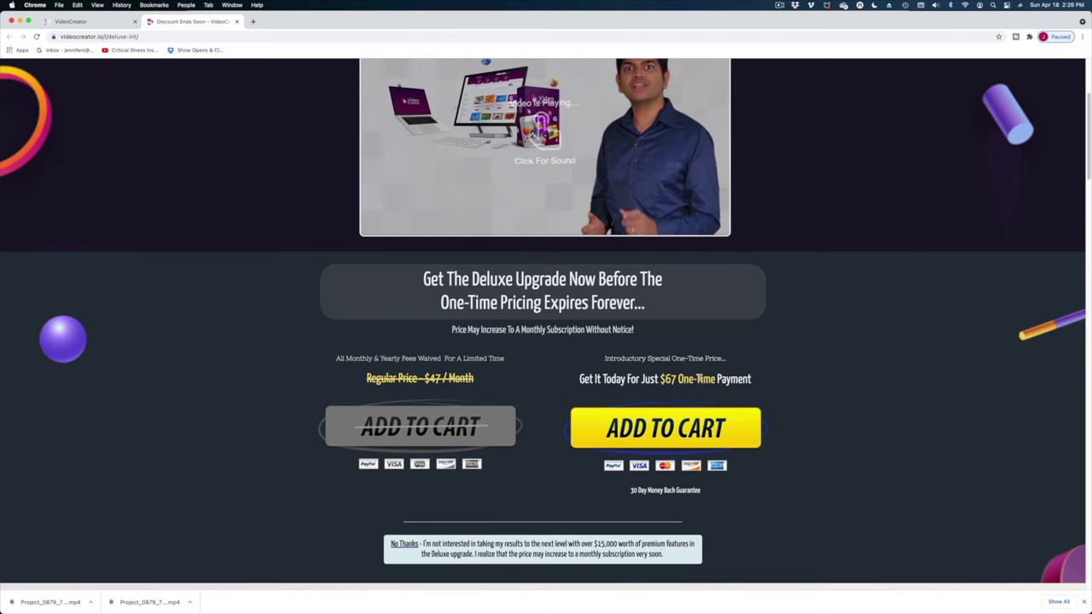
pyautogui.scroll(2, 644, 389)
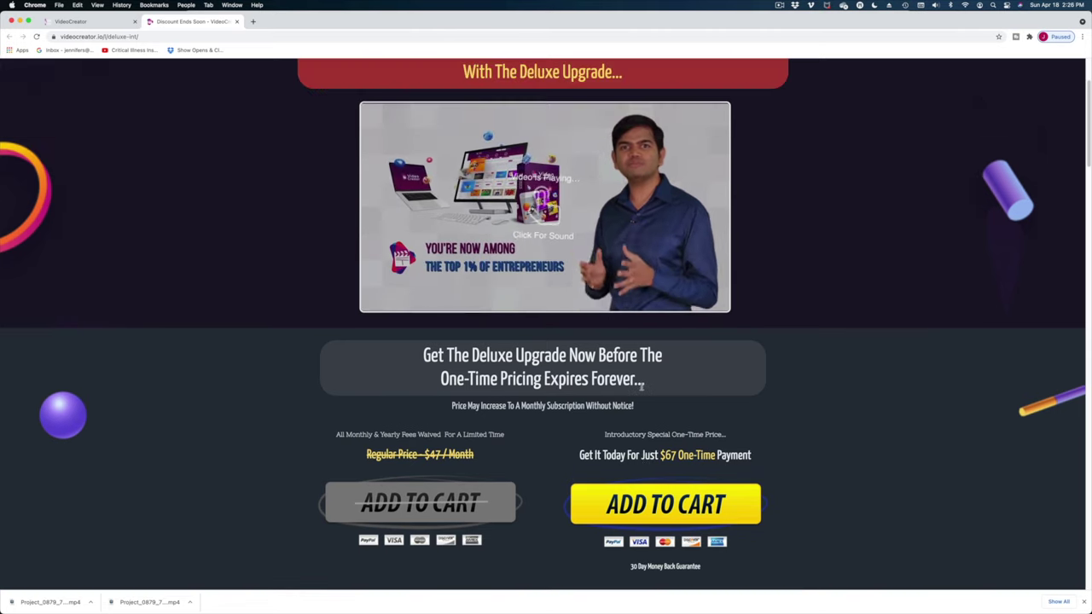